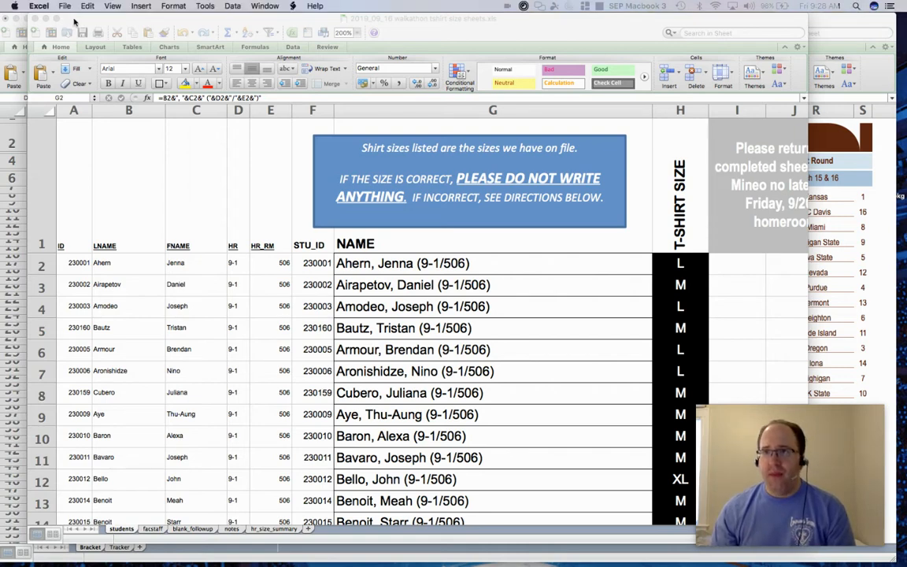
Show the workbook full screen and zoom the students sheet to 150%.
{"action": "key", "text": "ctrl+super+f"}
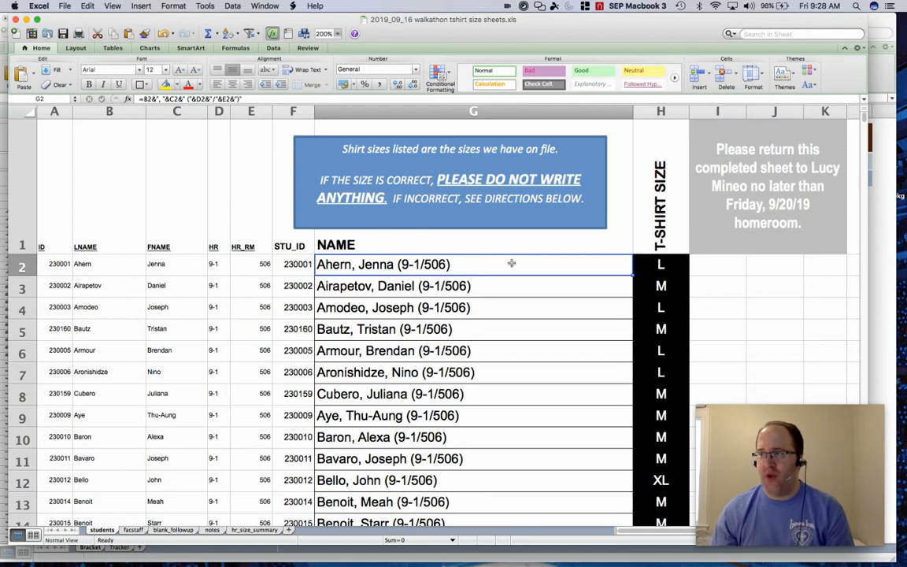
{"action": "left_click", "coordinate": [337, 34]}
{"action": "left_click", "coordinate": [337, 34]}
{"action": "left_click", "coordinate": [337, 34]}
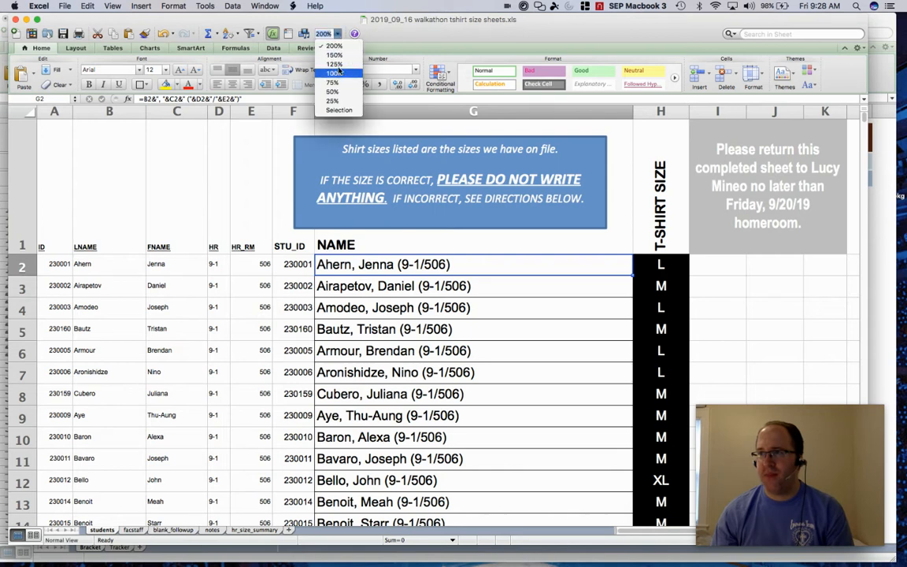
{"action": "key", "text": "Escape"}
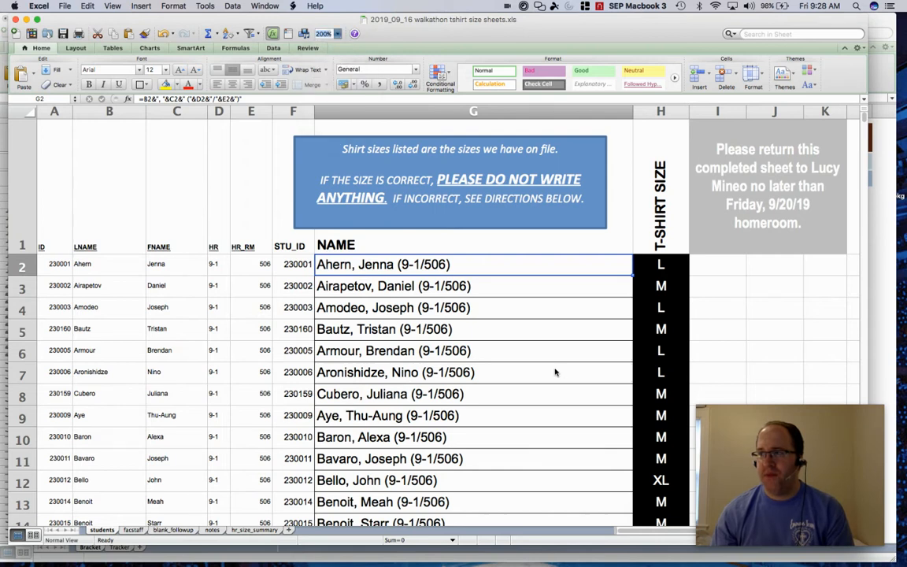
{"action": "scroll", "coordinate": [555, 372], "scroll_direction": "down", "scroll_amount": 2}
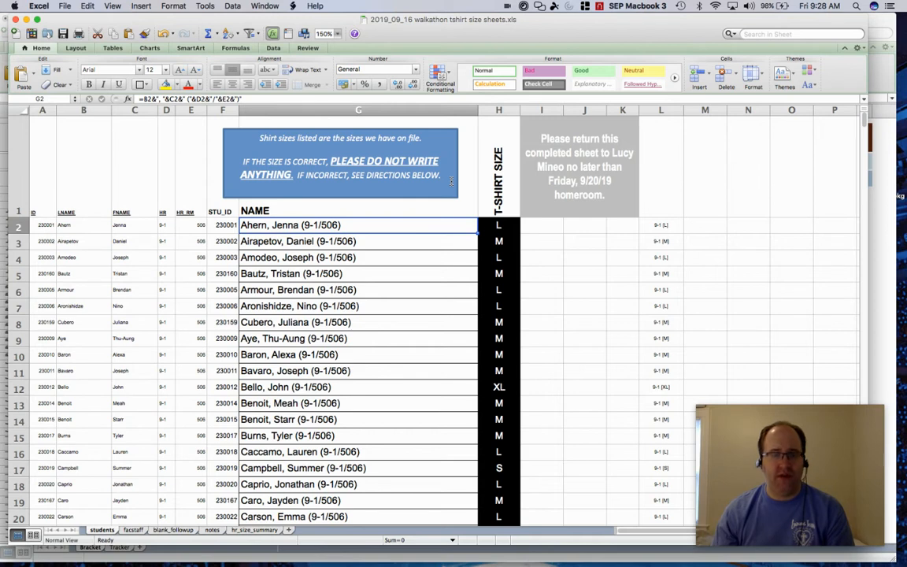
Inspect the T-SHIRT SIZE column and the NAME formula in cell G2 of the students sheet.
{"action": "left_click", "coordinate": [491, 110]}
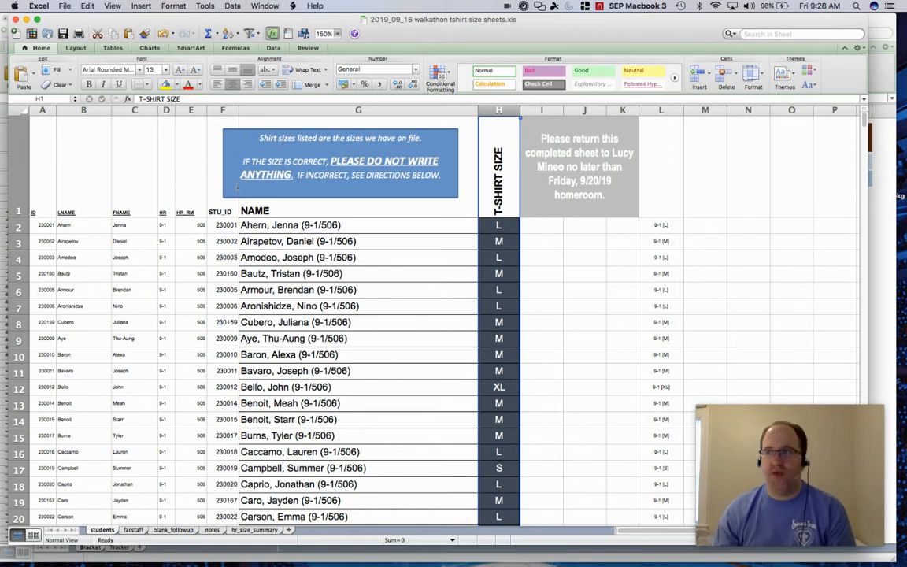
{"action": "key", "text": "Down"}
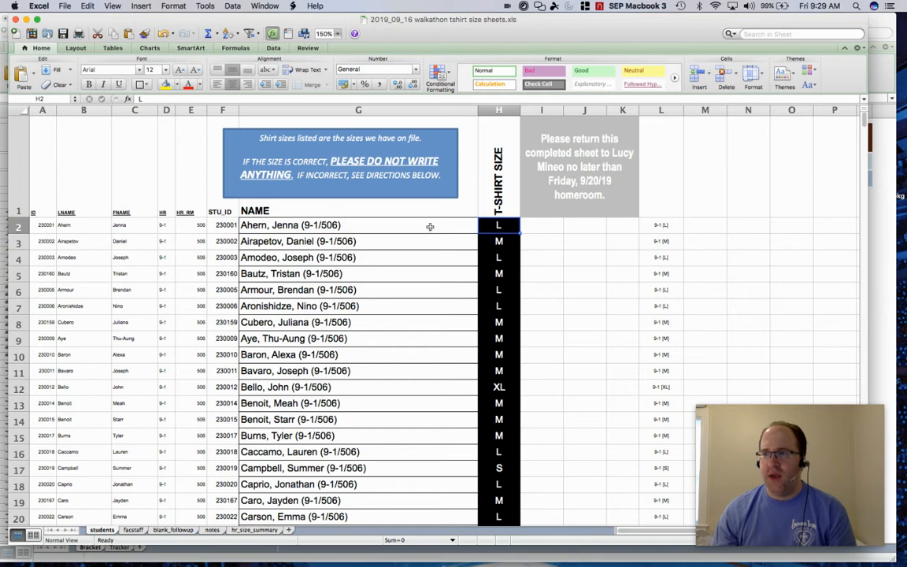
{"action": "left_click", "coordinate": [337, 34]}
{"action": "left_click", "coordinate": [303, 52]}
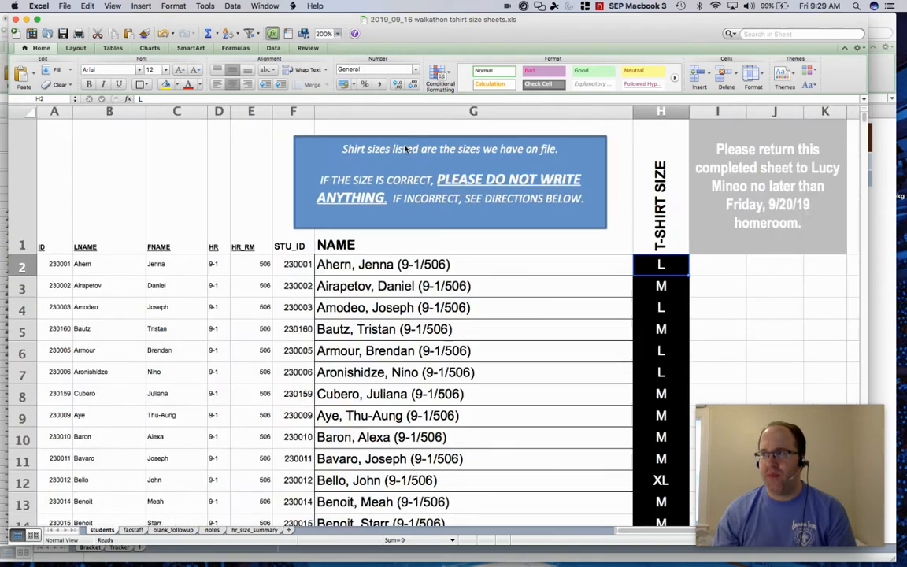
{"action": "left_click", "coordinate": [456, 268]}
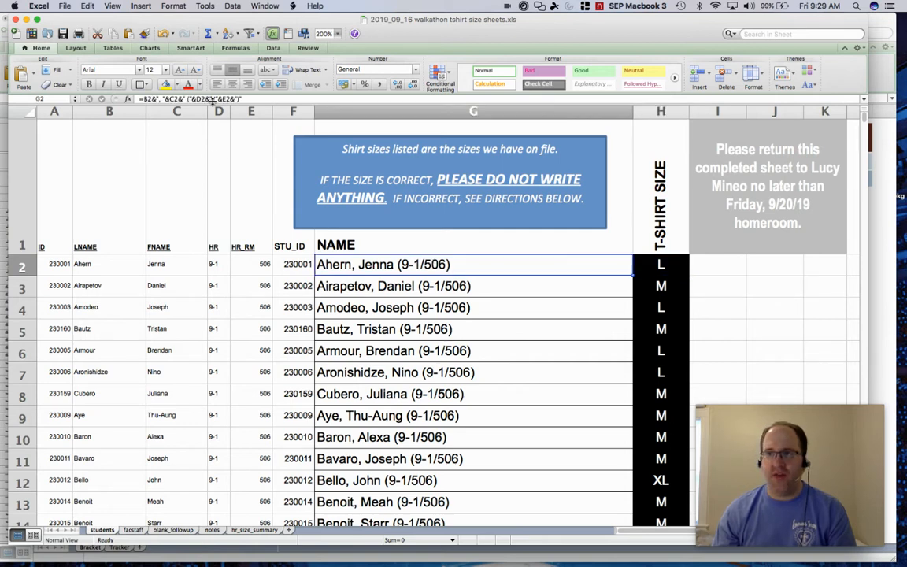
{"action": "double_click", "coordinate": [344, 266]}
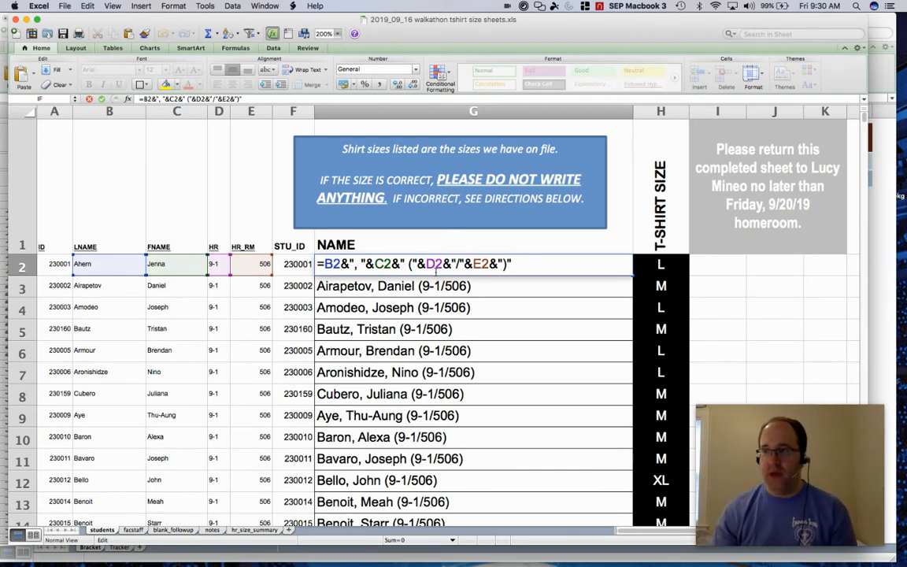
{"action": "key", "text": "Return"}
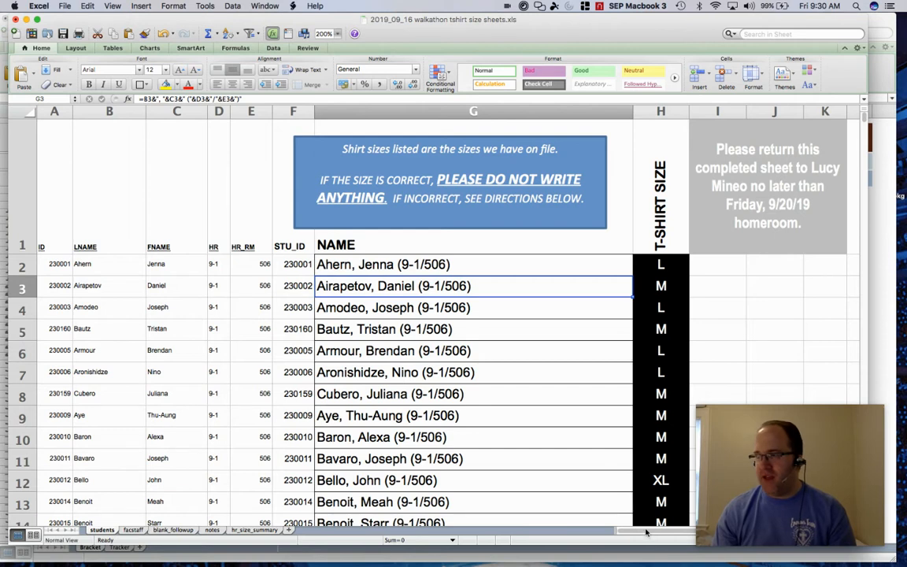
Inspect the helper formula in cell L2 that joins each student's homeroom and shirt size.
{"action": "scroll", "coordinate": [687, 528], "scroll_direction": "right", "scroll_amount": 1}
{"action": "scroll", "coordinate": [688, 529], "scroll_direction": "right", "scroll_amount": 10}
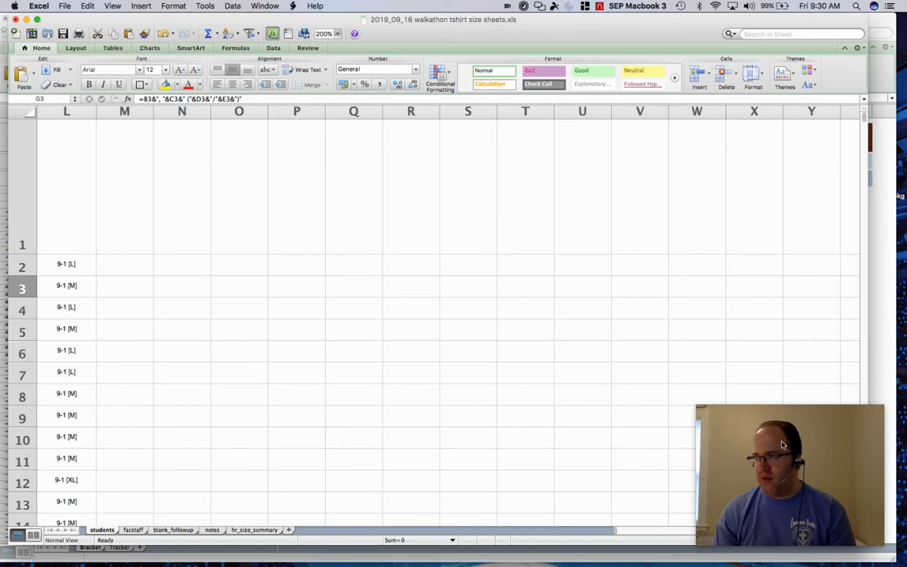
{"action": "left_click_drag", "start_coordinate": [793, 453], "coordinate": [793, 391]}
{"action": "left_click", "coordinate": [759, 531]}
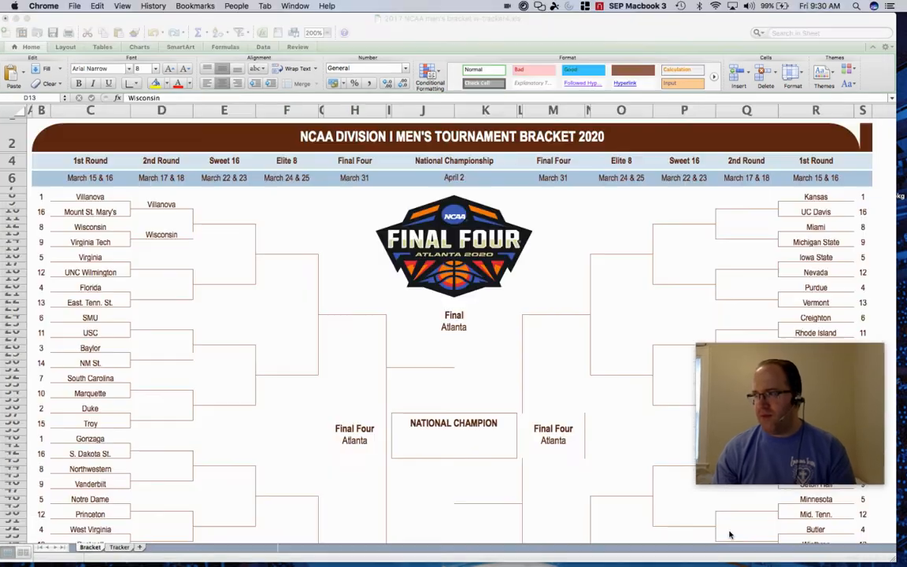
{"action": "left_click", "coordinate": [727, 535]}
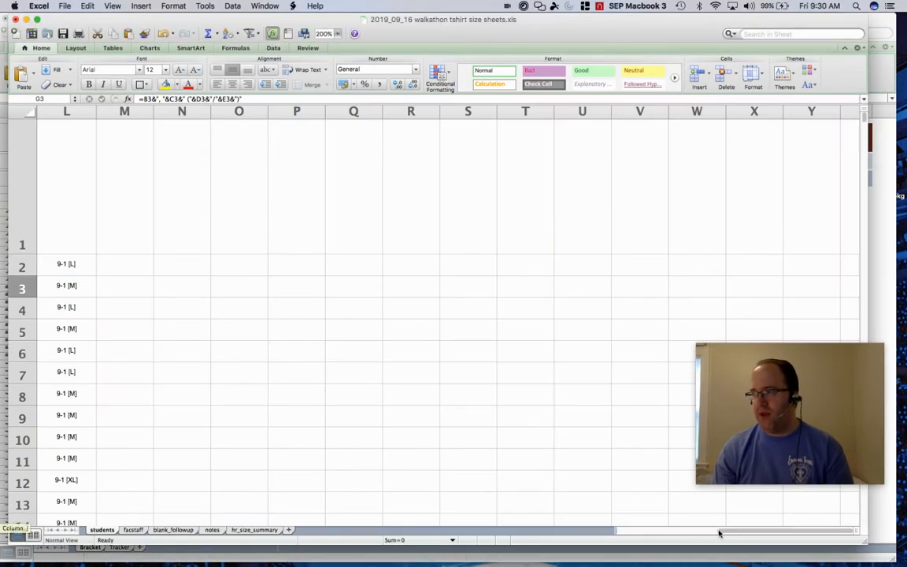
{"action": "scroll", "coordinate": [712, 533], "scroll_direction": "left", "scroll_amount": 3}
{"action": "left_click", "coordinate": [220, 264]}
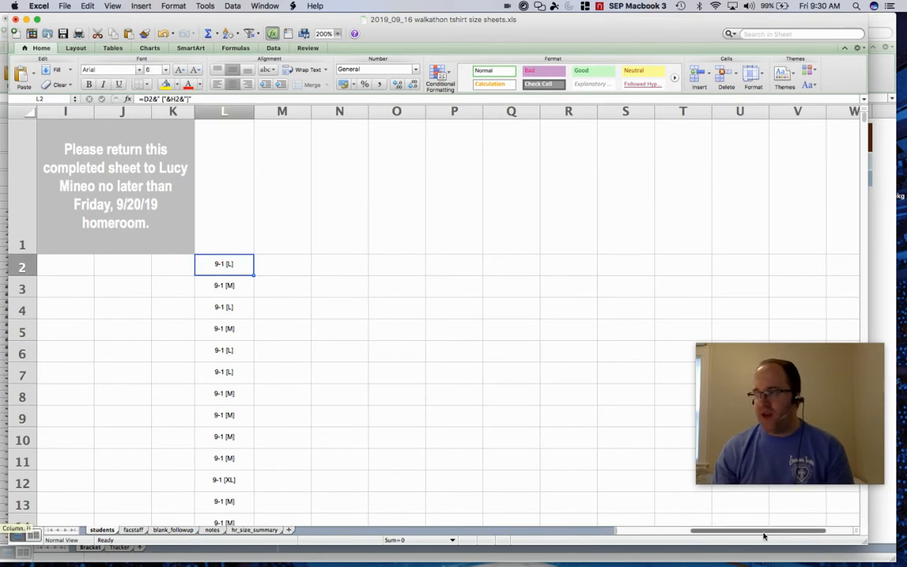
{"action": "scroll", "coordinate": [718, 535], "scroll_direction": "left", "scroll_amount": 1}
{"action": "scroll", "coordinate": [717, 535], "scroll_direction": "left", "scroll_amount": 7}
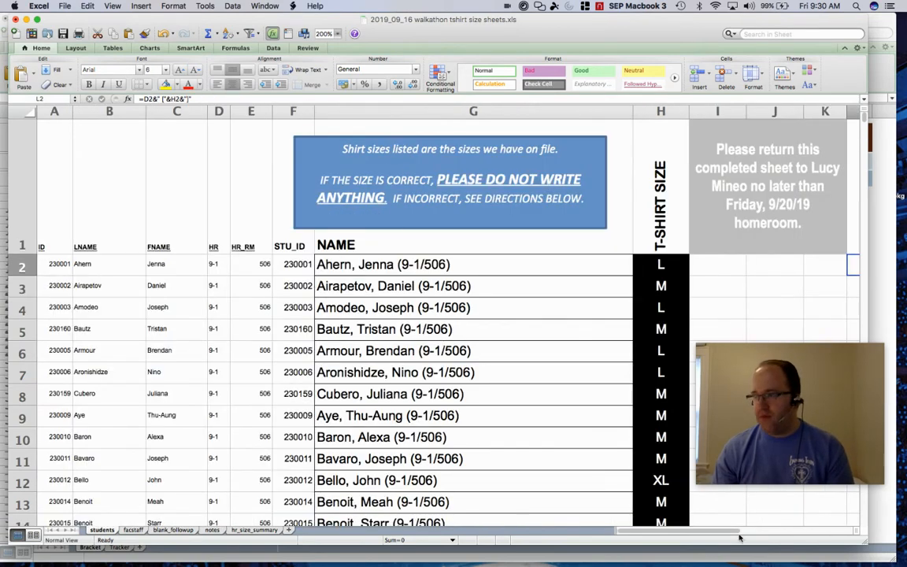
{"action": "scroll", "coordinate": [730, 535], "scroll_direction": "right", "scroll_amount": 2}
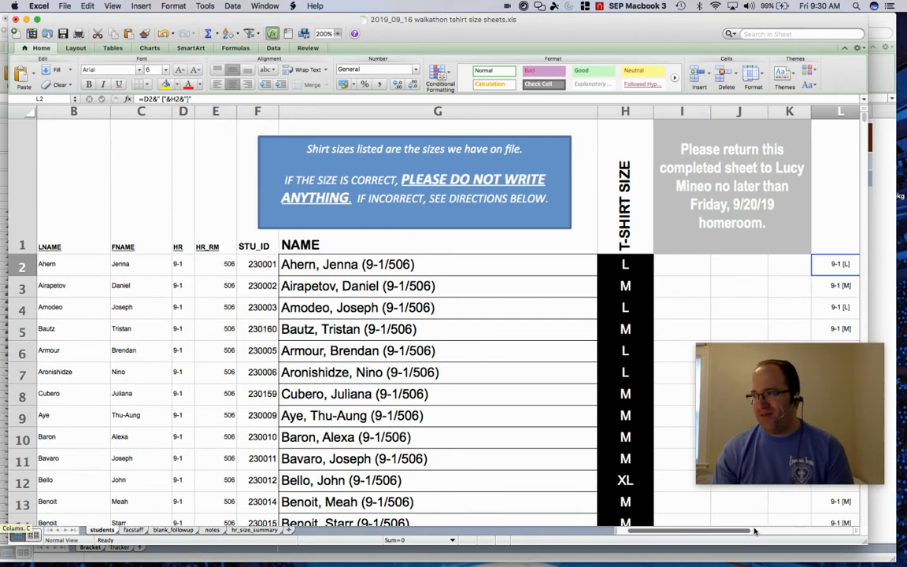
{"action": "scroll", "coordinate": [761, 529], "scroll_direction": "right", "scroll_amount": 1}
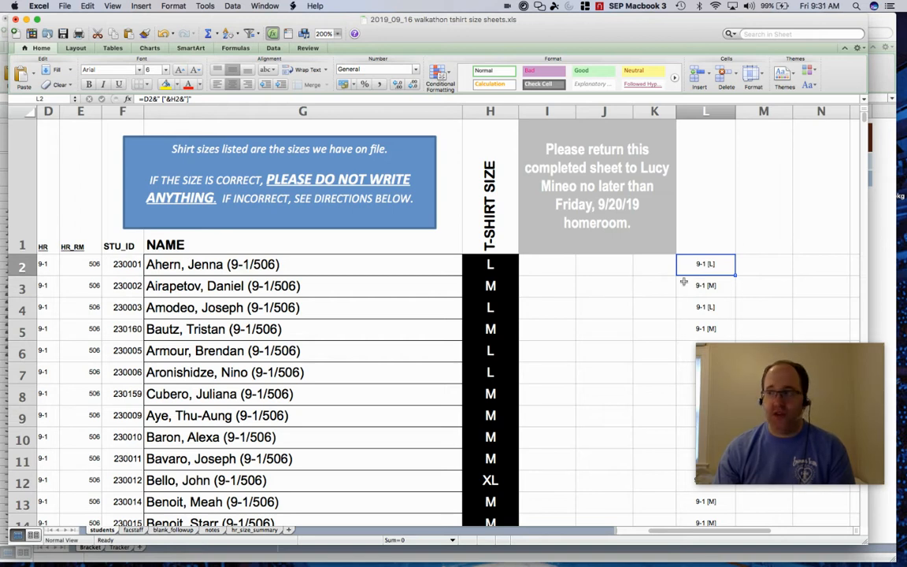
{"action": "double_click", "coordinate": [701, 265]}
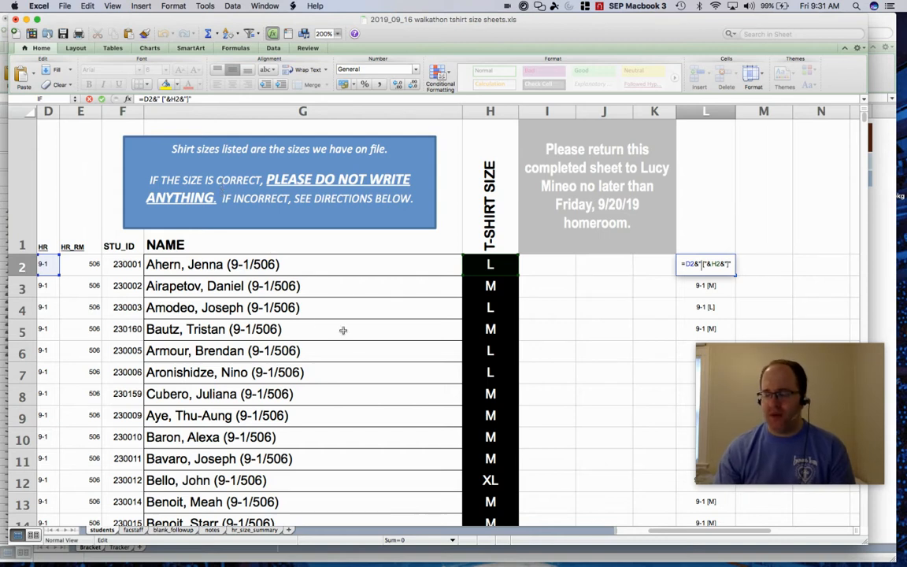
{"action": "key", "text": "Return"}
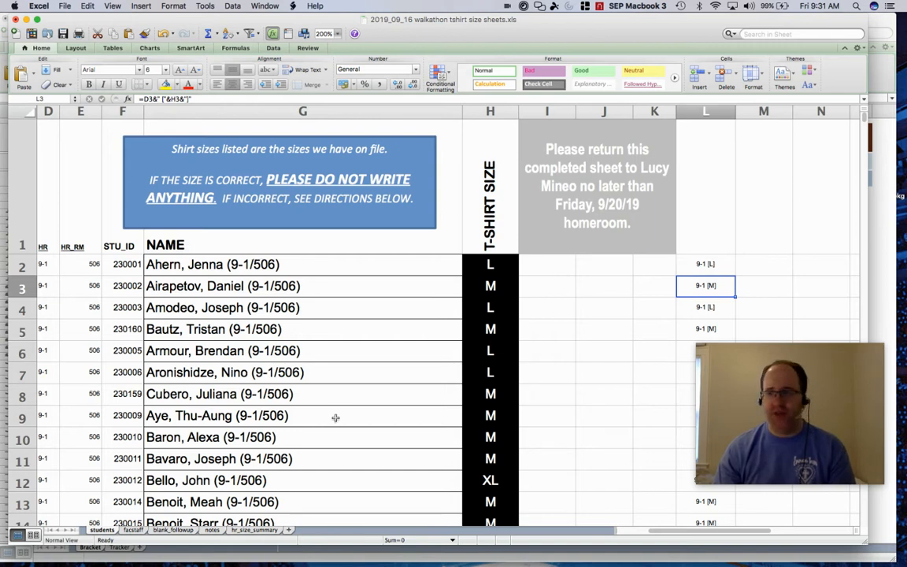
Open the notes sheet and inspect the COUNTIF formula in B12 for the short-sleeve S order quantity.
{"action": "left_click", "coordinate": [211, 530]}
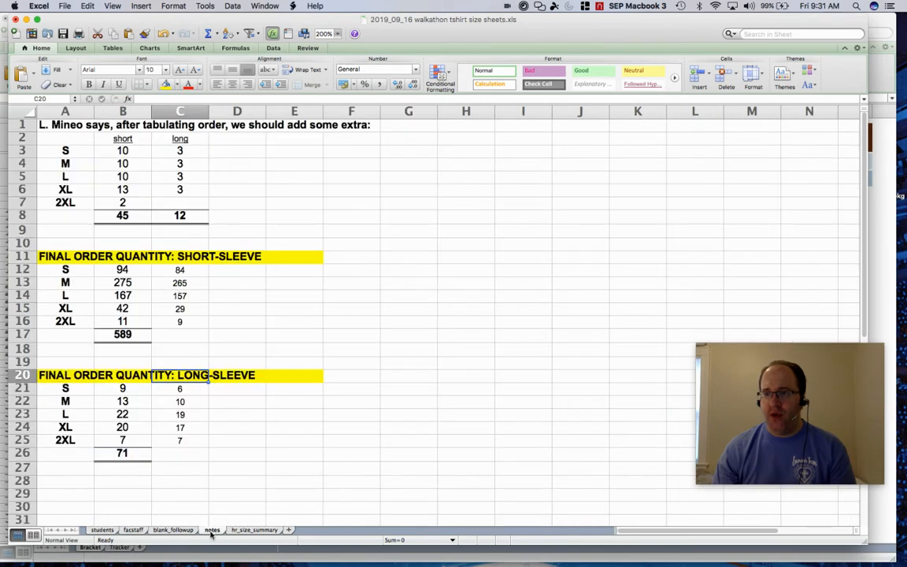
{"action": "left_click", "coordinate": [337, 34]}
{"action": "left_click", "coordinate": [338, 35]}
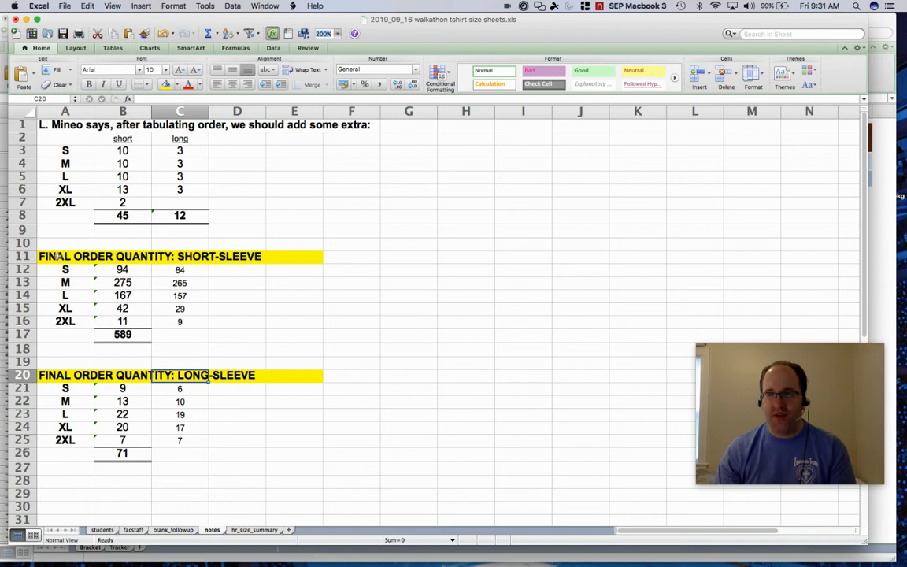
{"action": "left_click_drag", "start_coordinate": [43, 255], "coordinate": [252, 342]}
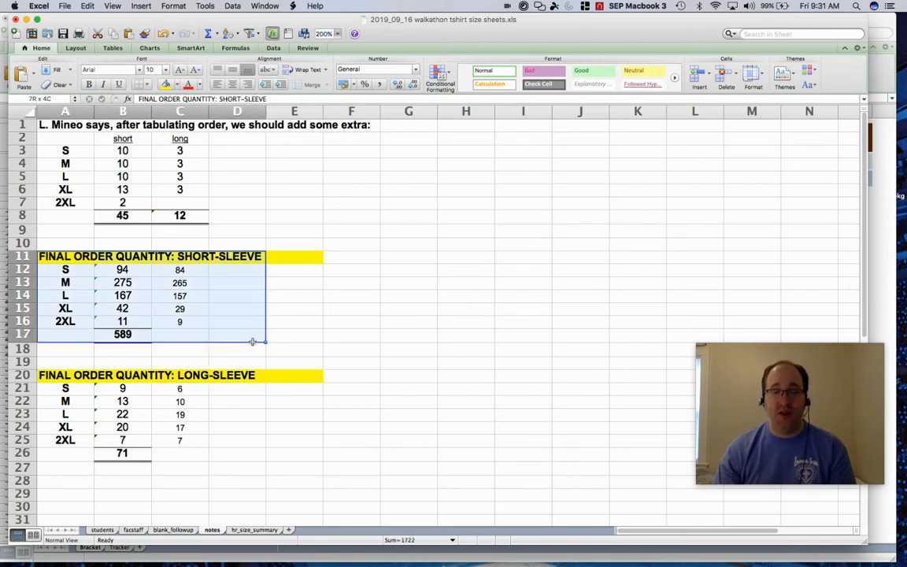
{"action": "left_click_drag", "start_coordinate": [253, 342], "coordinate": [252, 342]}
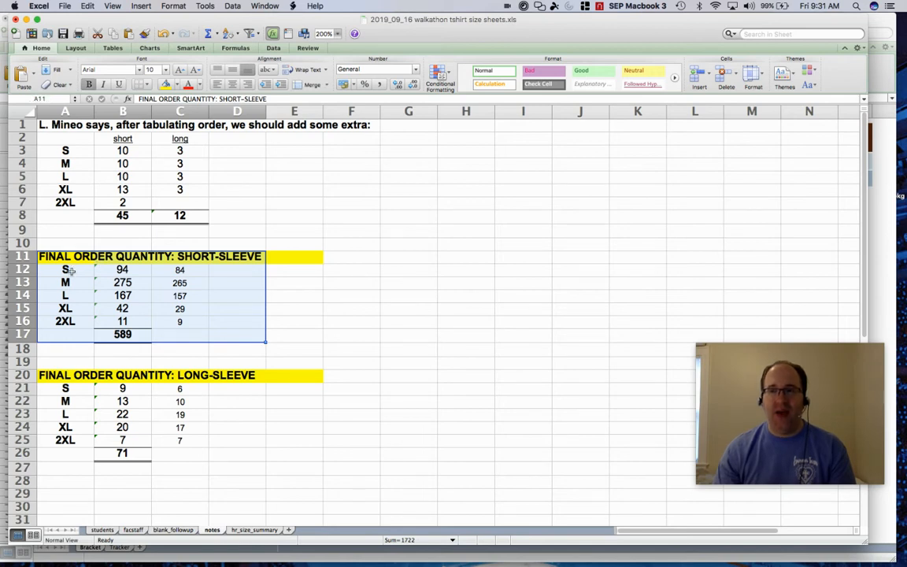
{"action": "left_click", "coordinate": [67, 270]}
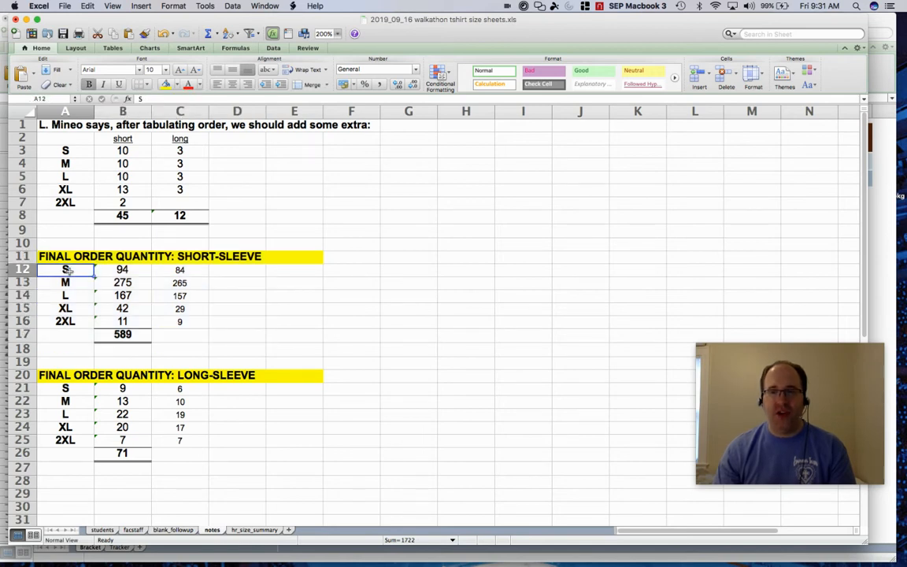
{"action": "left_click", "coordinate": [124, 270]}
{"action": "double_click", "coordinate": [124, 269]}
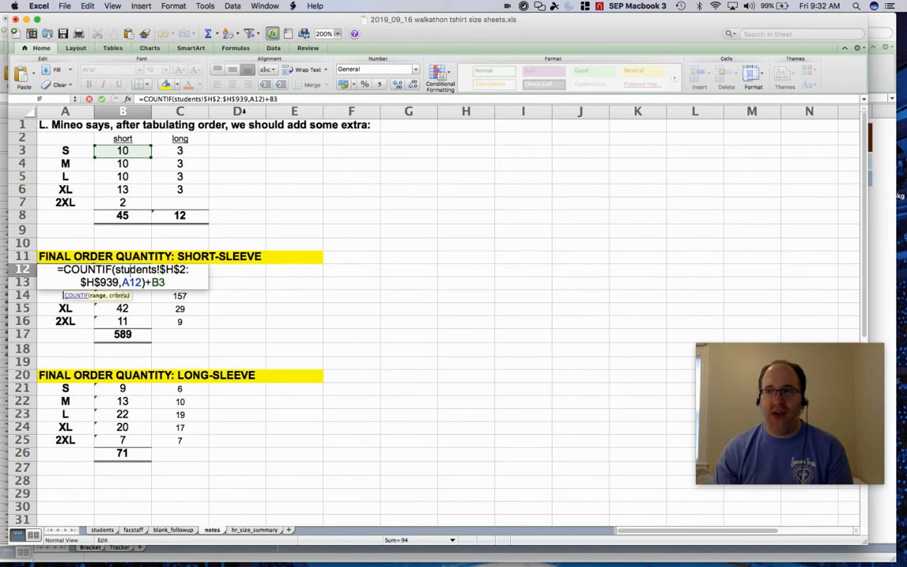
{"action": "key", "text": "Return"}
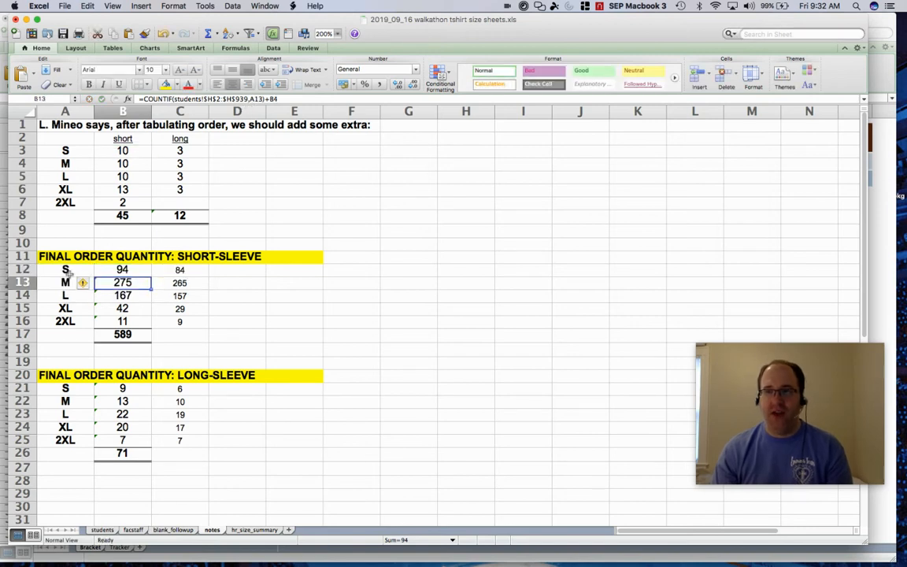
Open the short-sleeve S order formula in B12 to trace its students range, A12 criterion and added extra from B3.
{"action": "left_click", "coordinate": [68, 270]}
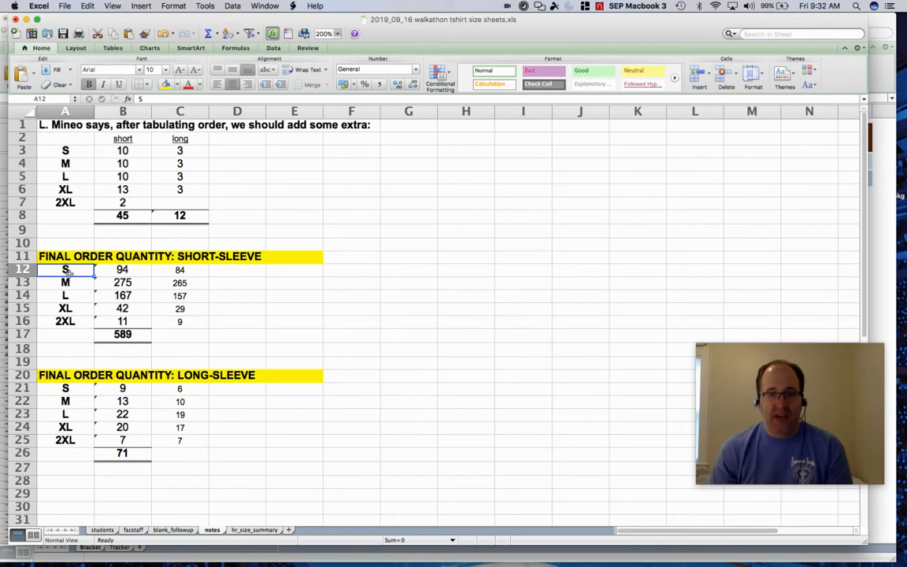
{"action": "left_click", "coordinate": [148, 270]}
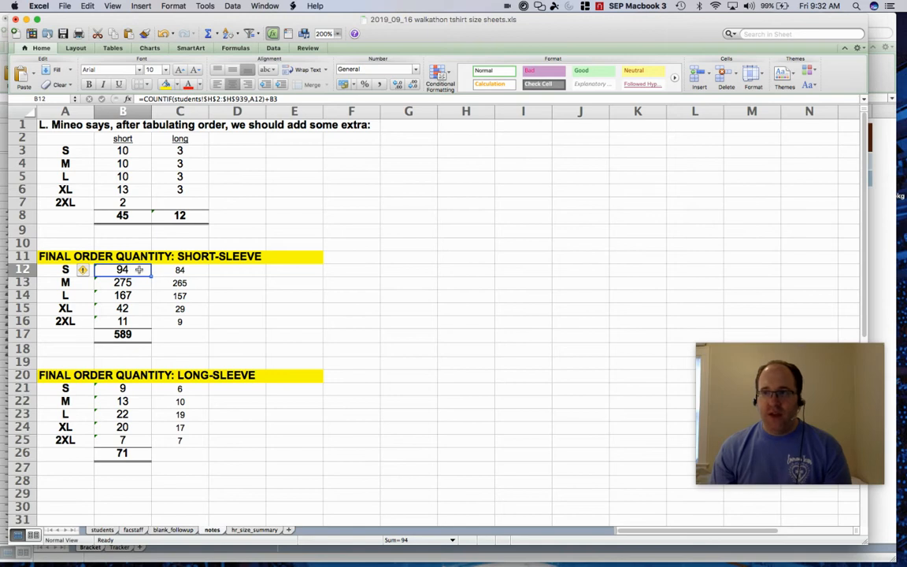
{"action": "double_click", "coordinate": [138, 270]}
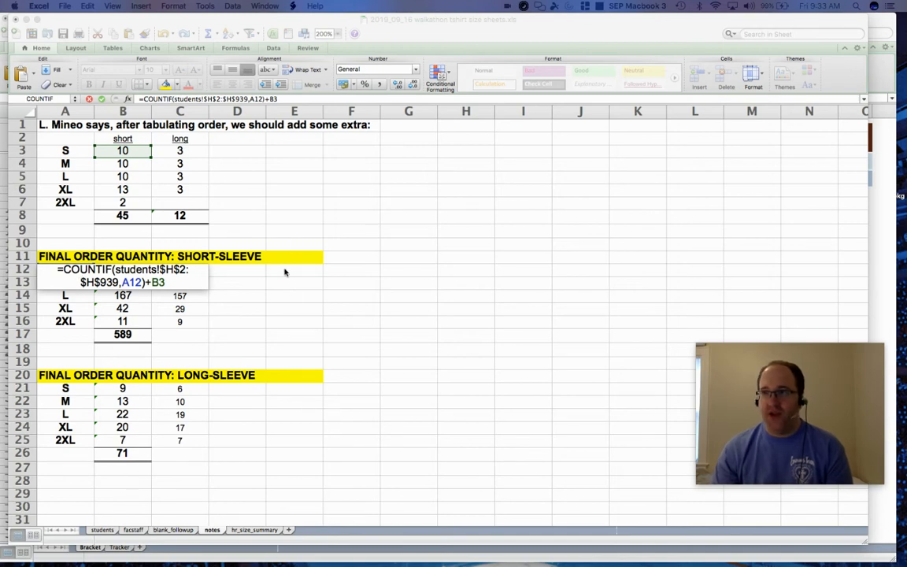
{"action": "left_click", "coordinate": [280, 306]}
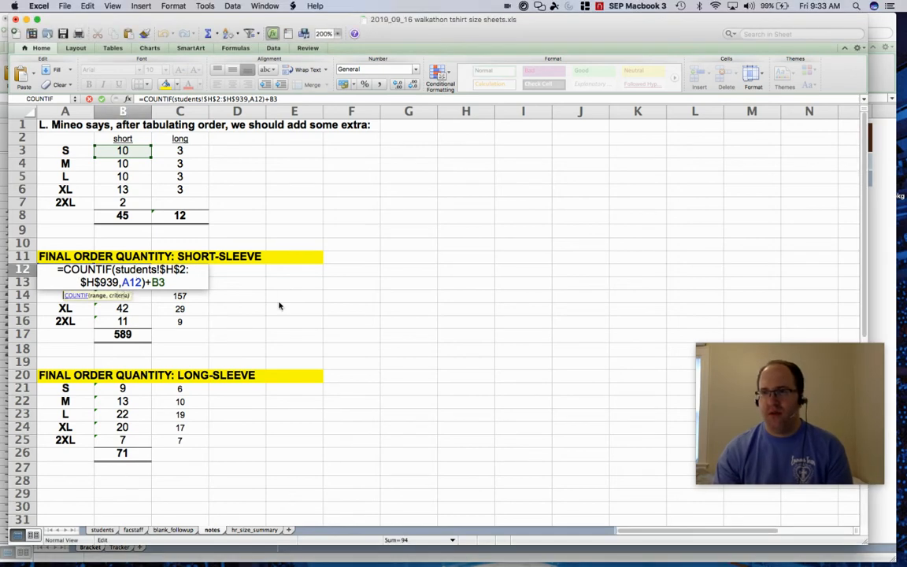
{"action": "key", "text": "Return"}
Compare the T-SHIRT SIZE column on the students sheet with the range in B12's COUNTIF formula on the notes sheet.
{"action": "left_click", "coordinate": [340, 311]}
{"action": "left_click", "coordinate": [98, 530]}
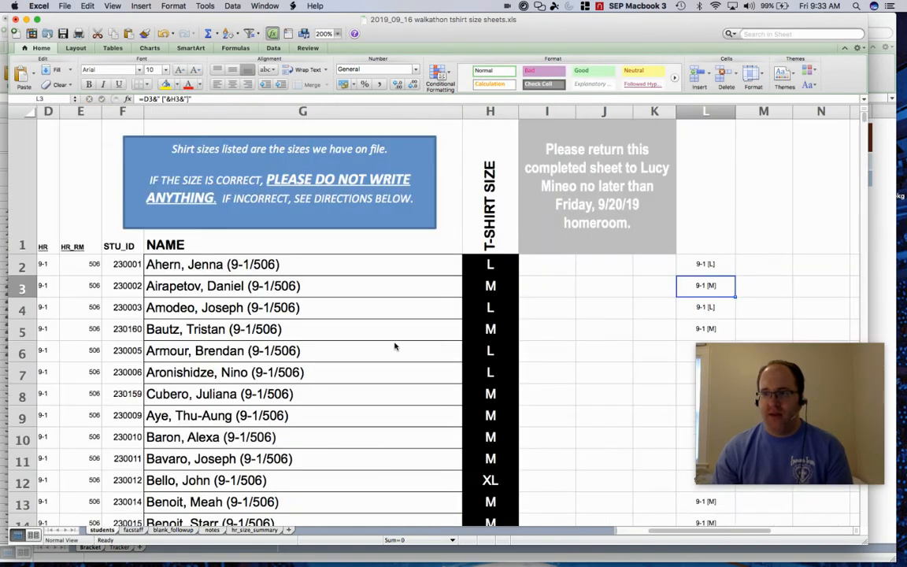
{"action": "left_click", "coordinate": [499, 111]}
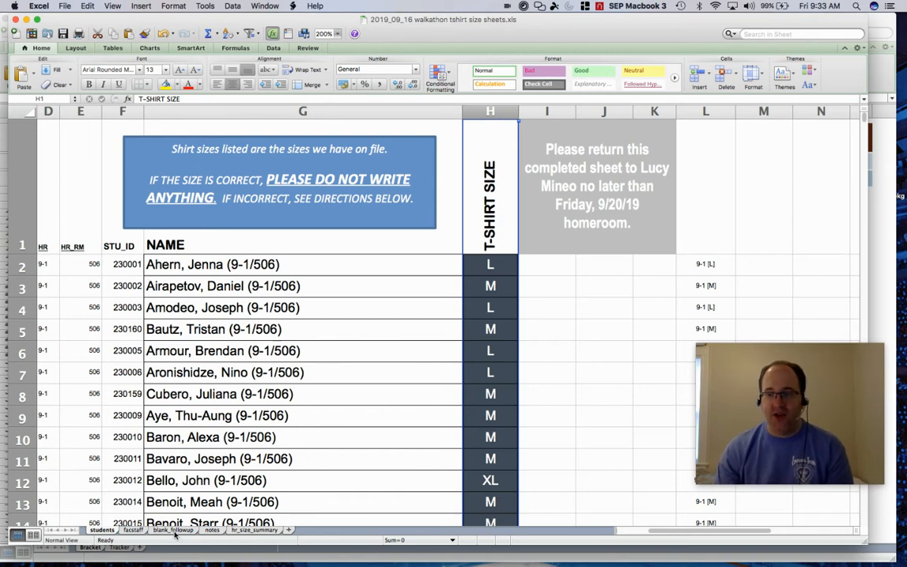
{"action": "left_click", "coordinate": [211, 530]}
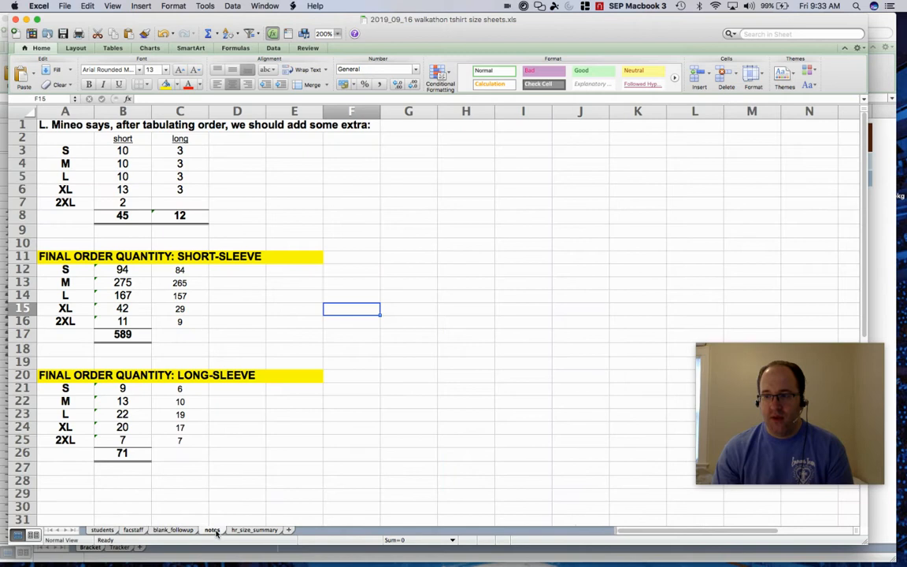
{"action": "left_click", "coordinate": [132, 268]}
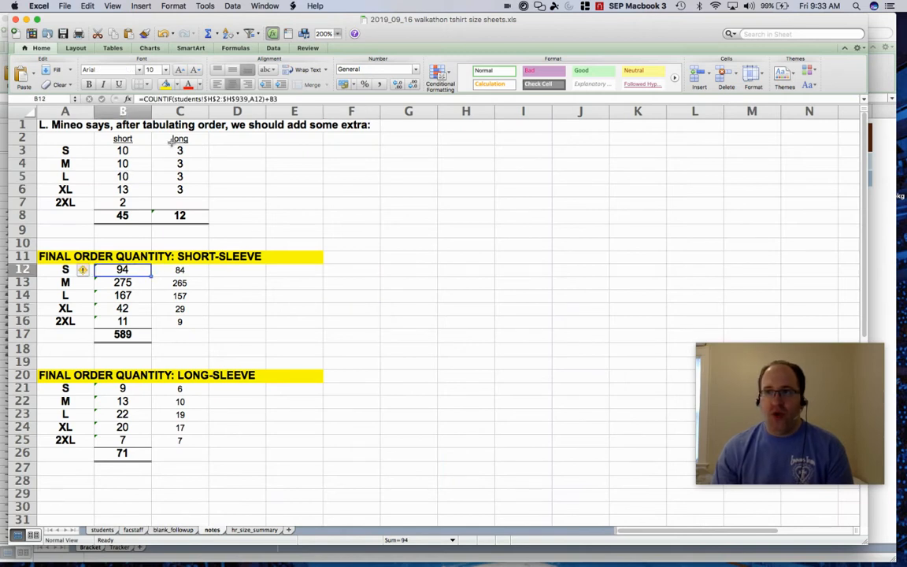
{"action": "double_click", "coordinate": [136, 270]}
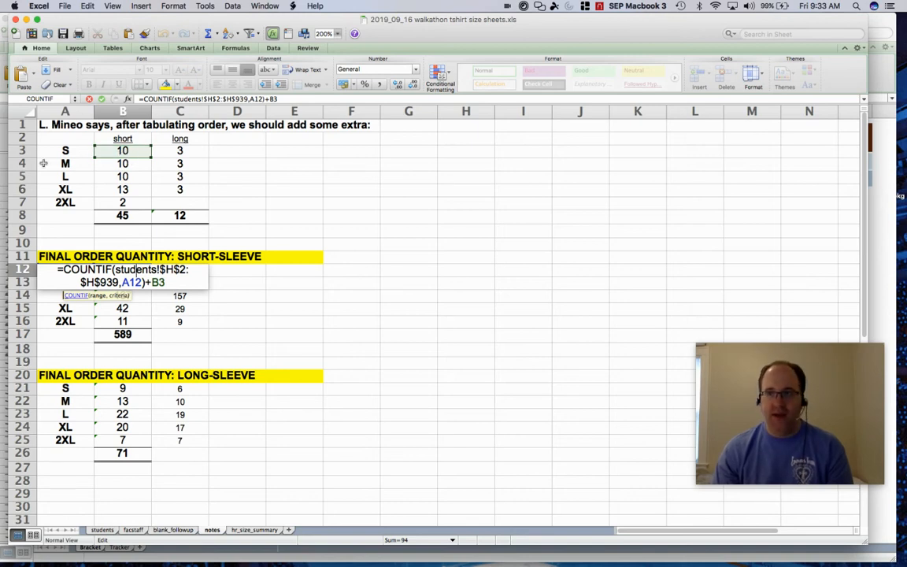
{"action": "key", "text": "Return"}
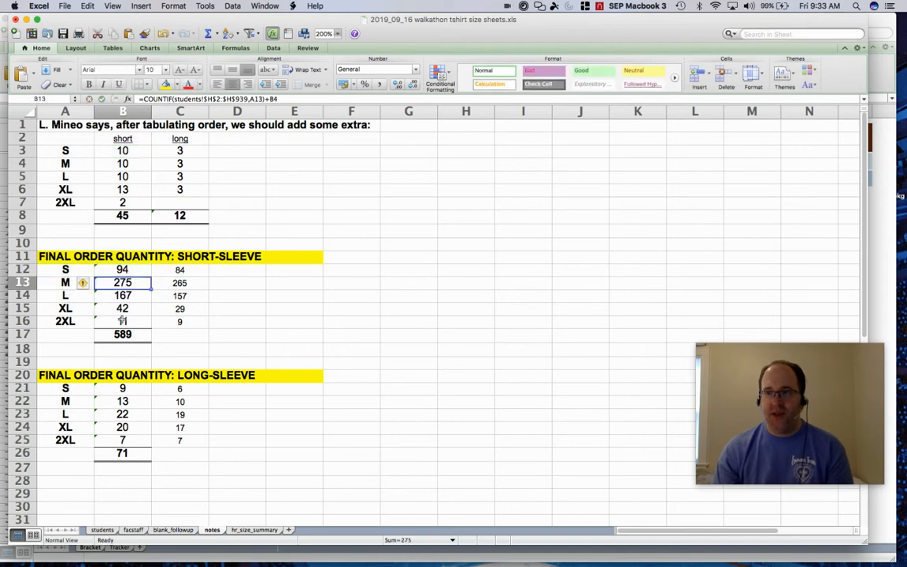
Inspect the 2XL short-sleeve formula in B16 and the SUM total formula in B17.
{"action": "left_click", "coordinate": [122, 320]}
{"action": "double_click", "coordinate": [122, 320]}
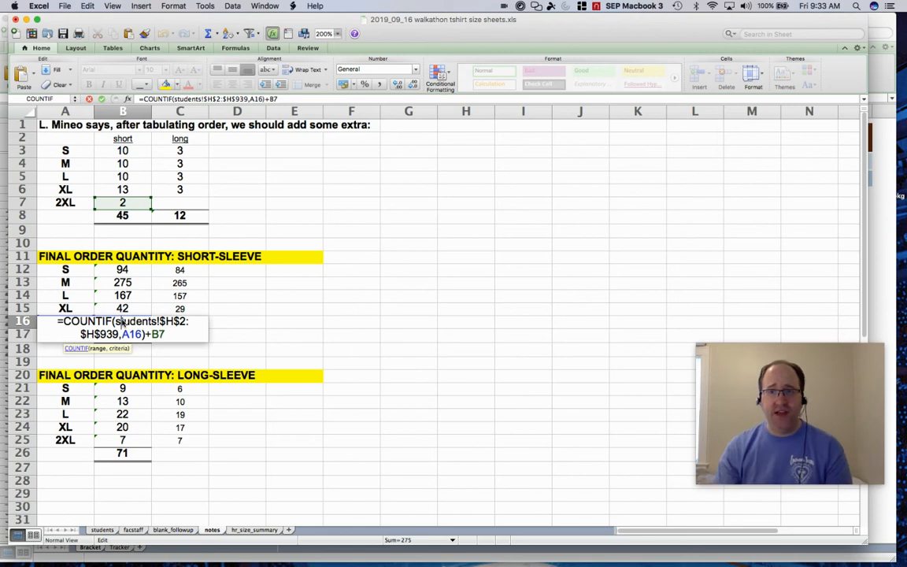
{"action": "key", "text": "Return"}
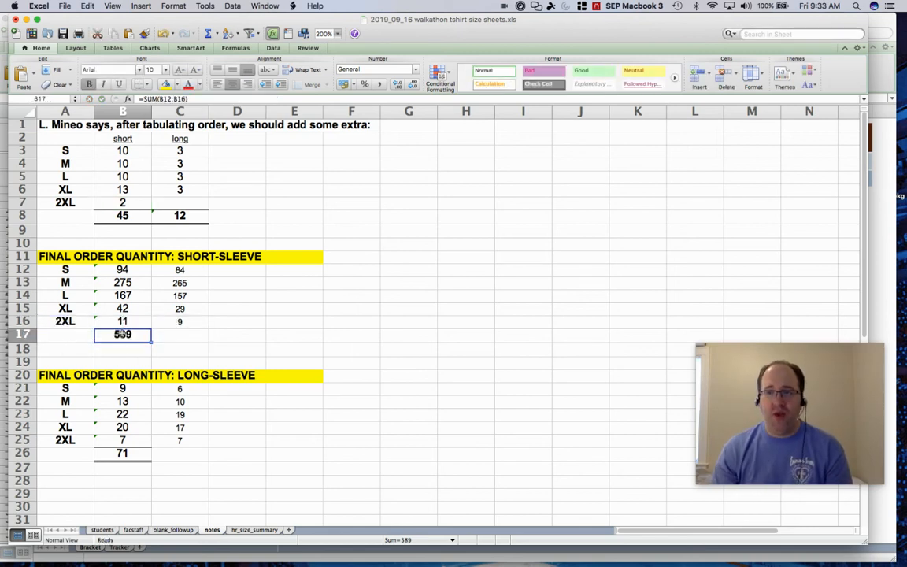
{"action": "double_click", "coordinate": [122, 334]}
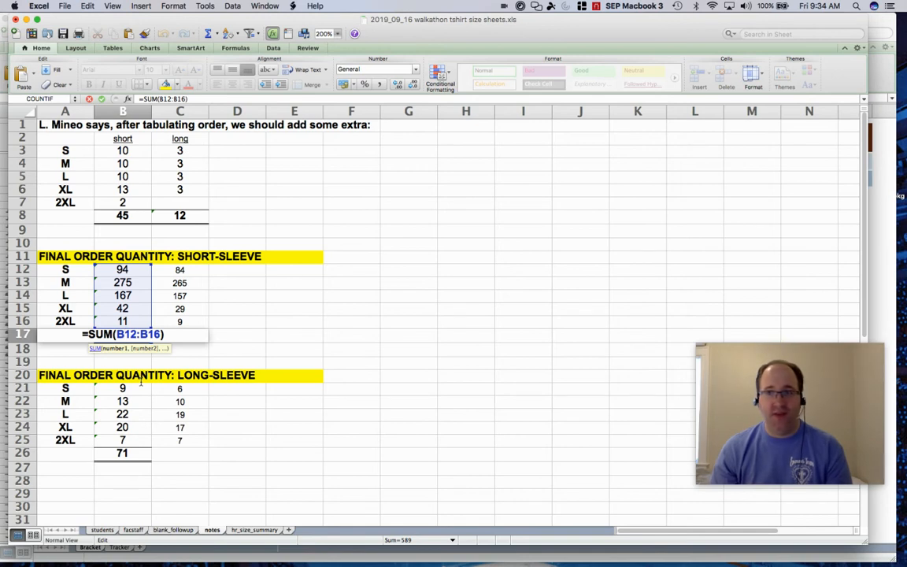
{"action": "key", "text": "Return"}
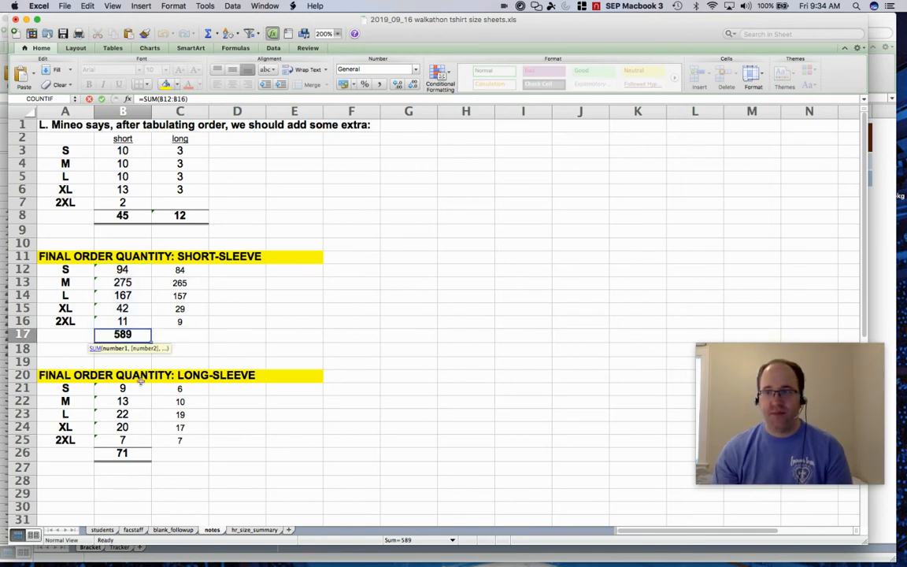
Inspect the long-sleeve S formula in B21 that counts sizes from the facstaff sheet and adds C3.
{"action": "left_click", "coordinate": [135, 389]}
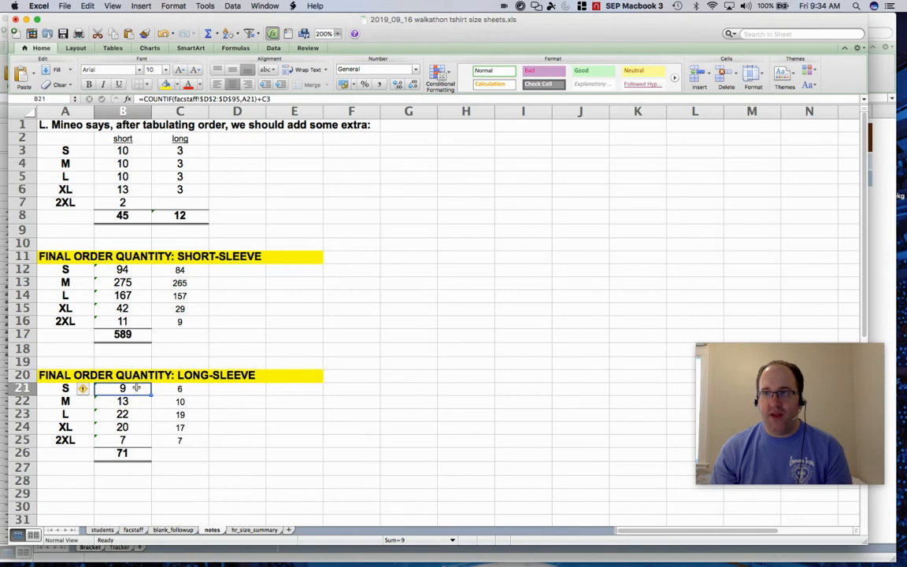
{"action": "double_click", "coordinate": [135, 388]}
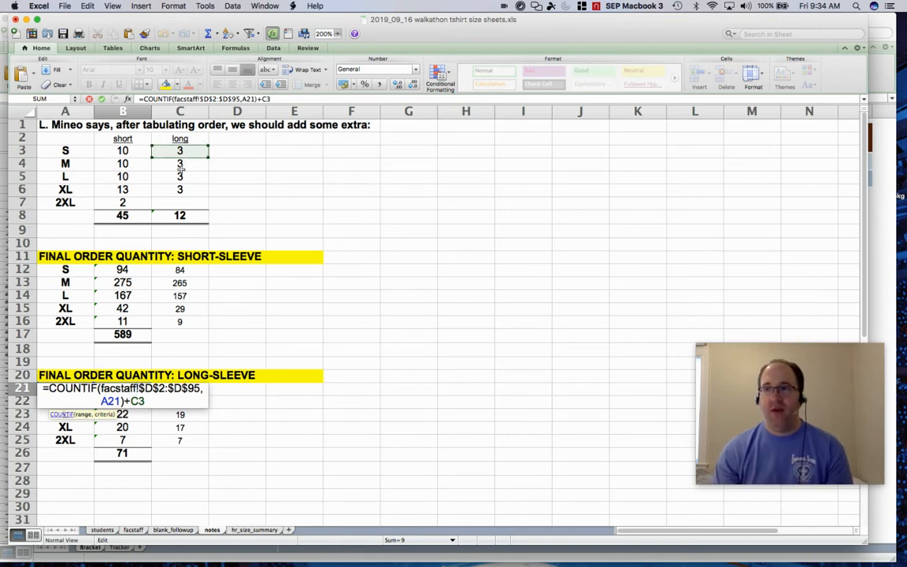
{"action": "key", "text": "Return"}
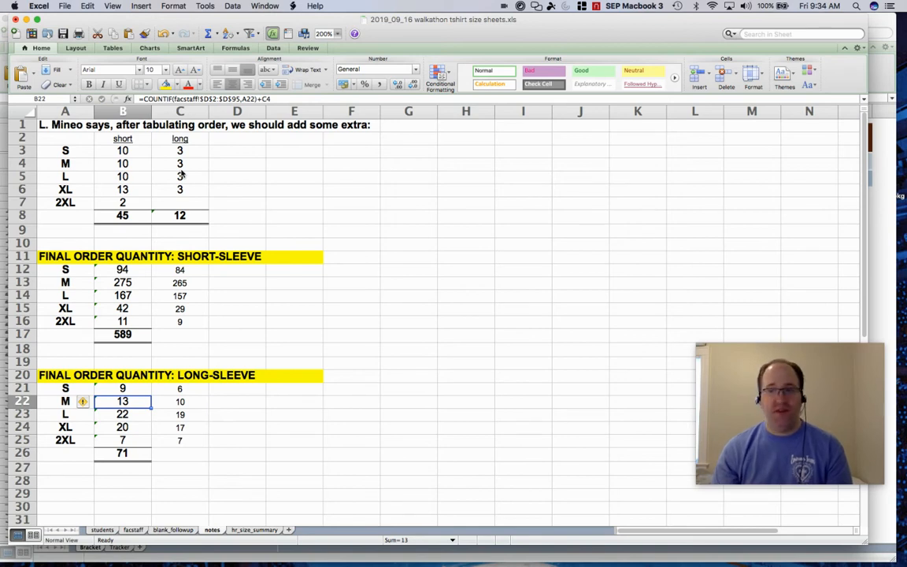
Open the hr_size_summary sheet and zoom it to 200%.
{"action": "left_click", "coordinate": [249, 531]}
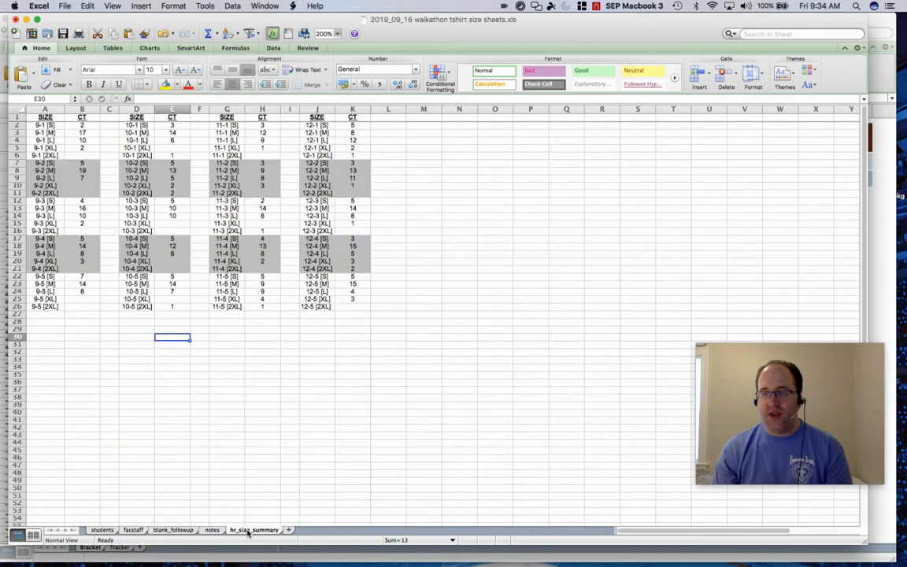
{"action": "left_click", "coordinate": [339, 37]}
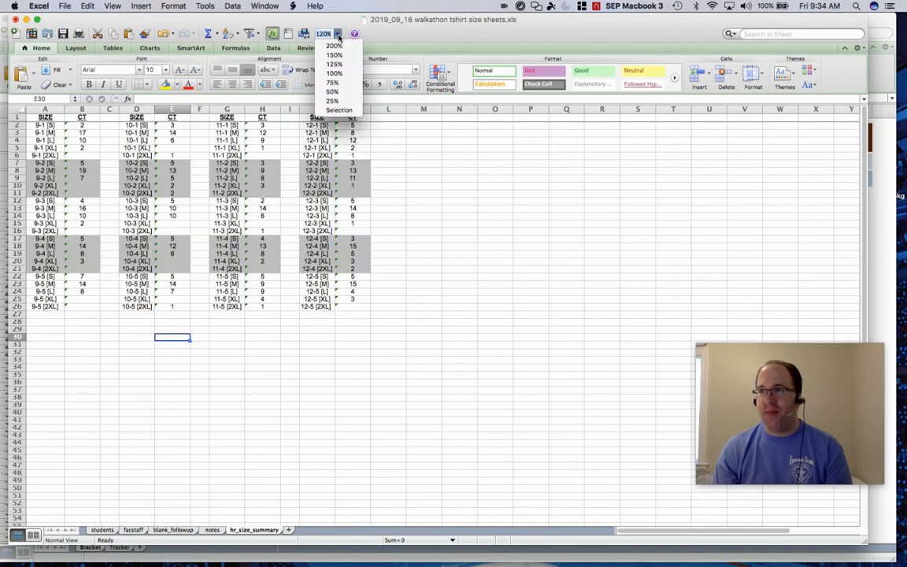
{"action": "left_click", "coordinate": [340, 47]}
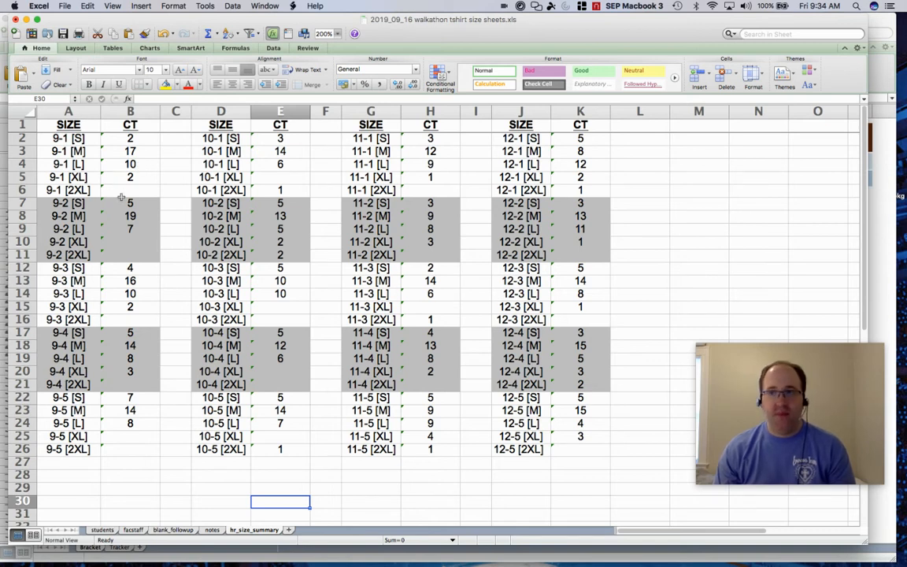
Inspect the IF and COUNTIF formula in B2 of the hr_size_summary sheet.
{"action": "left_click", "coordinate": [118, 140]}
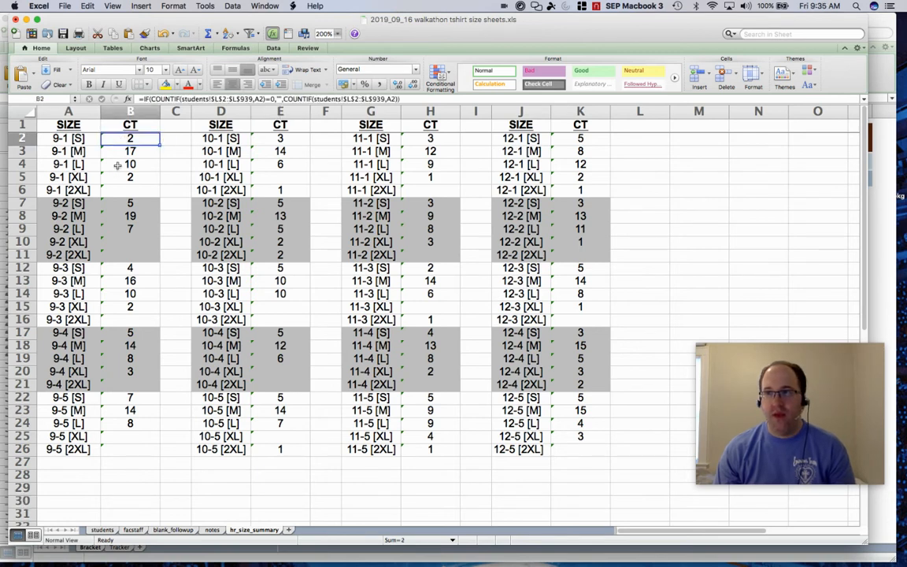
{"action": "double_click", "coordinate": [119, 140]}
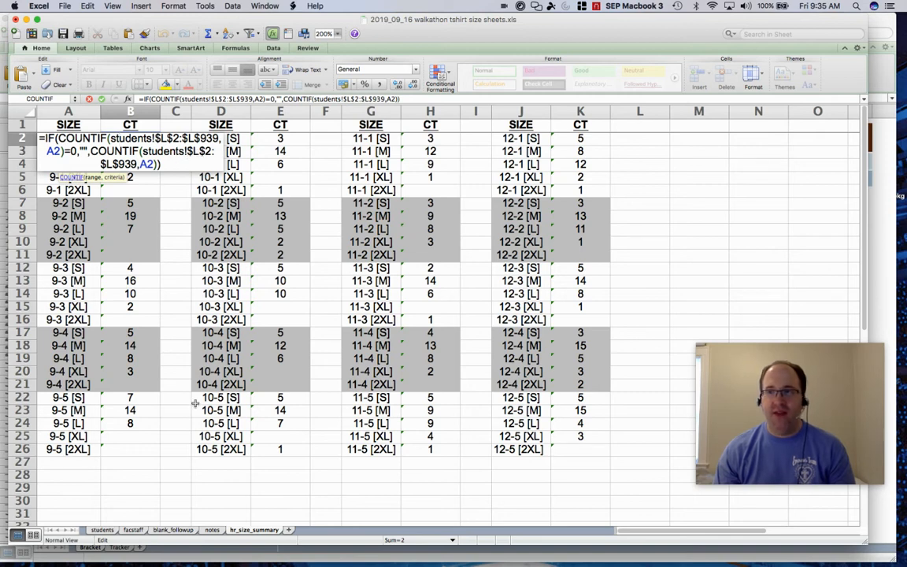
{"action": "key", "text": "Escape"}
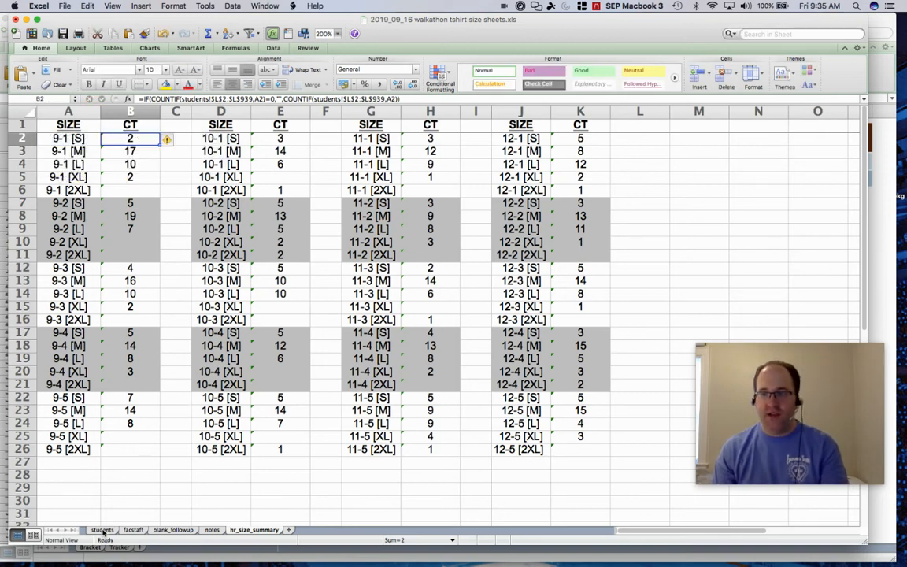
{"action": "left_click", "coordinate": [102, 530]}
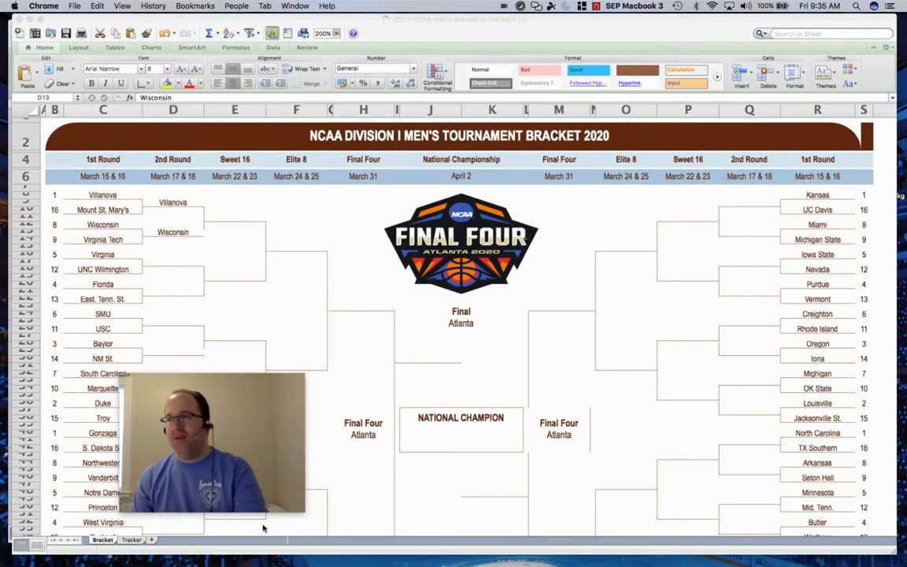
{"action": "key", "text": "ctrl+Up"}
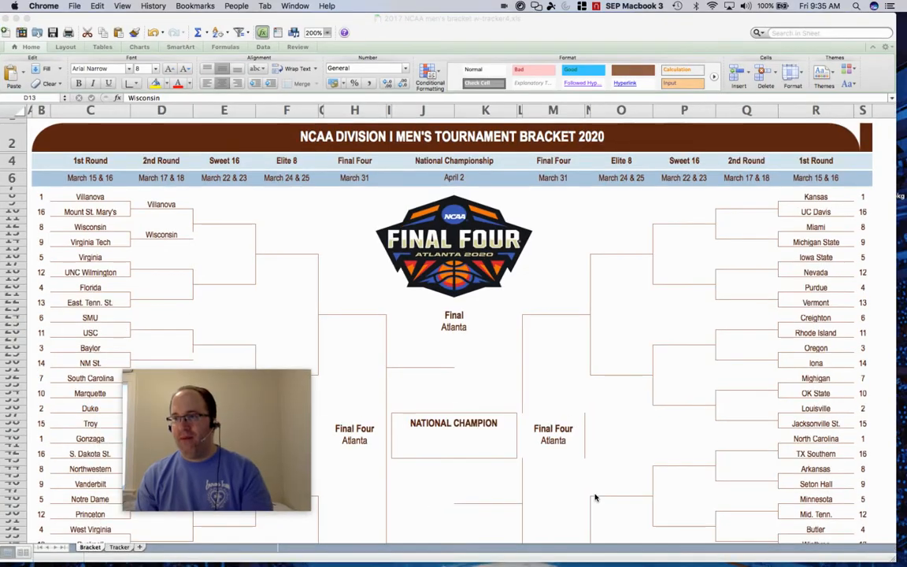
{"action": "key", "text": "ctrl+Up"}
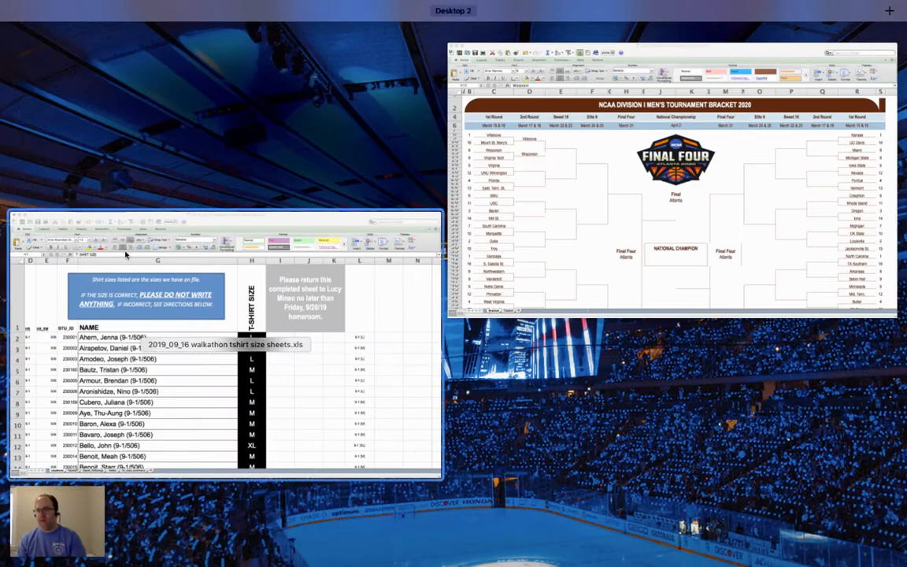
{"action": "left_click", "coordinate": [125, 254]}
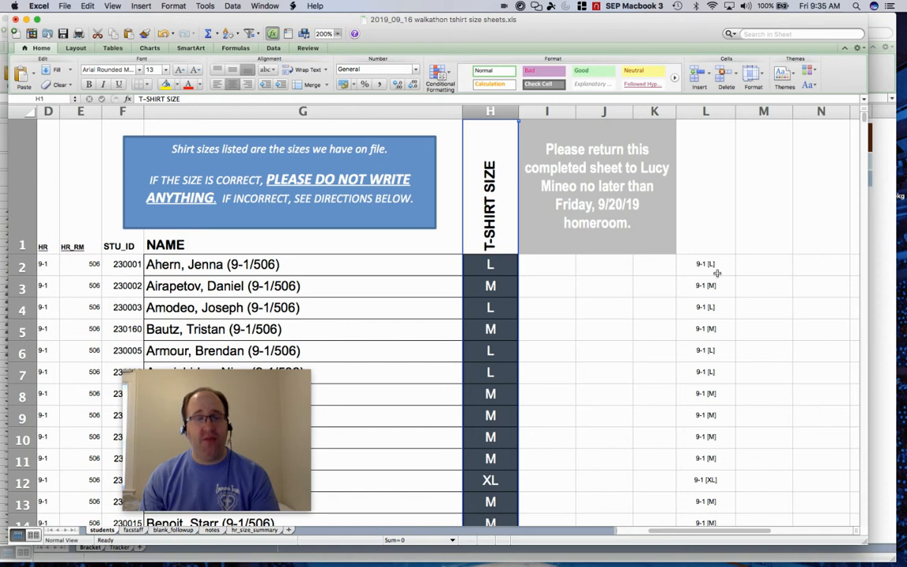
Reopen B2's formula on hr_size_summary and highlight its COUNTIF condition and the empty-text result.
{"action": "left_click", "coordinate": [252, 531]}
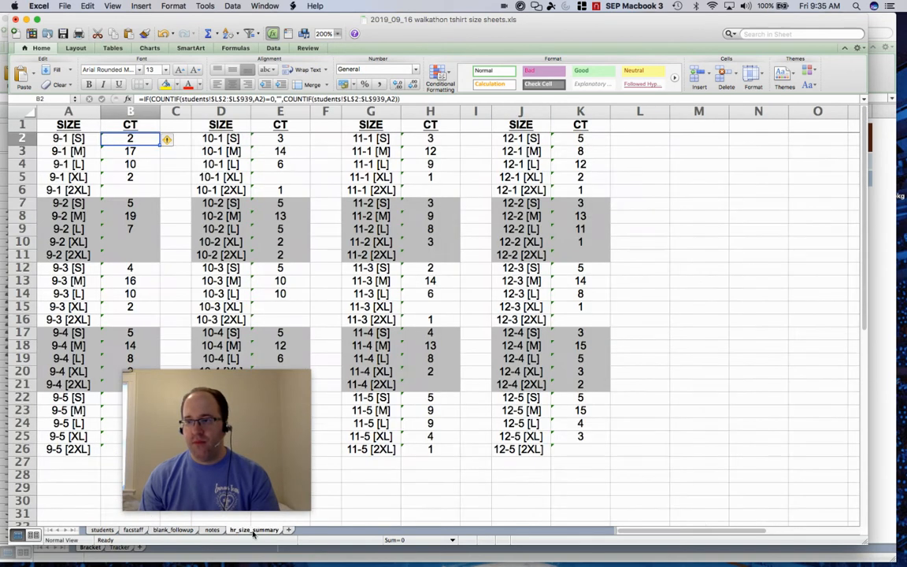
{"action": "left_click", "coordinate": [201, 405]}
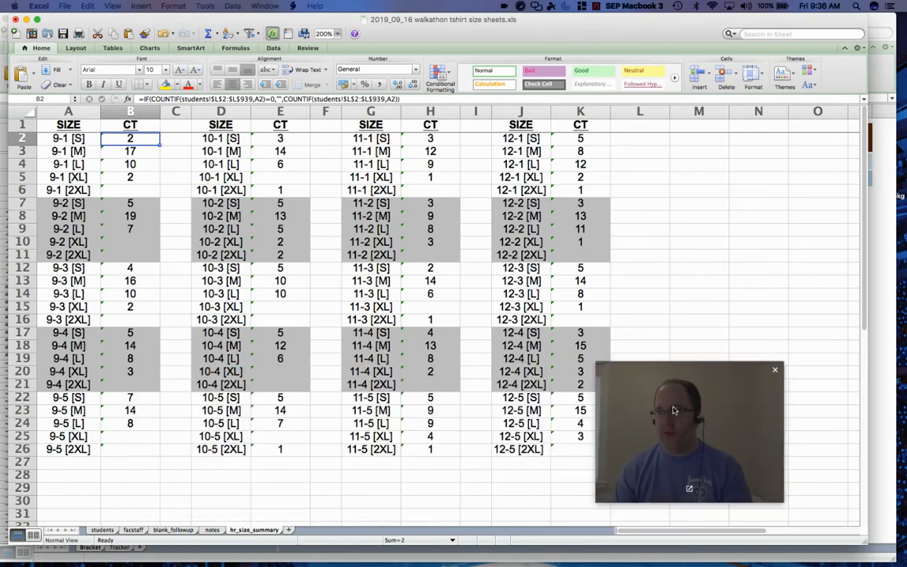
{"action": "left_click", "coordinate": [130, 141]}
{"action": "double_click", "coordinate": [130, 141]}
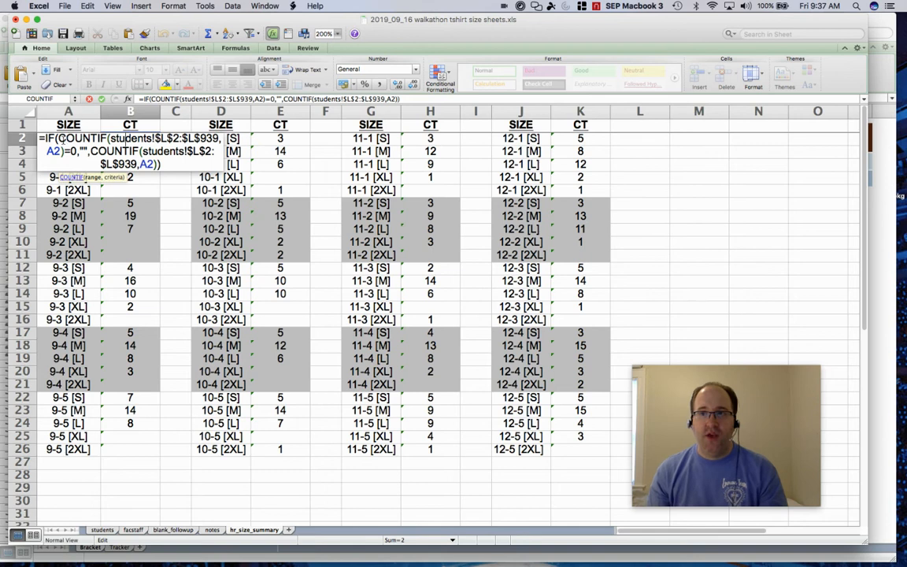
{"action": "left_click_drag", "start_coordinate": [57, 138], "coordinate": [76, 151]}
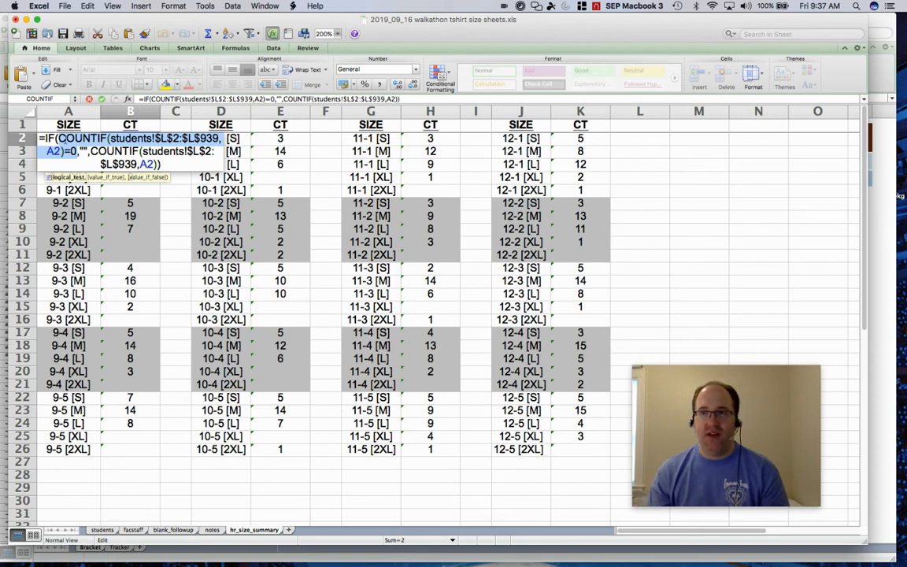
{"action": "left_click", "coordinate": [79, 151]}
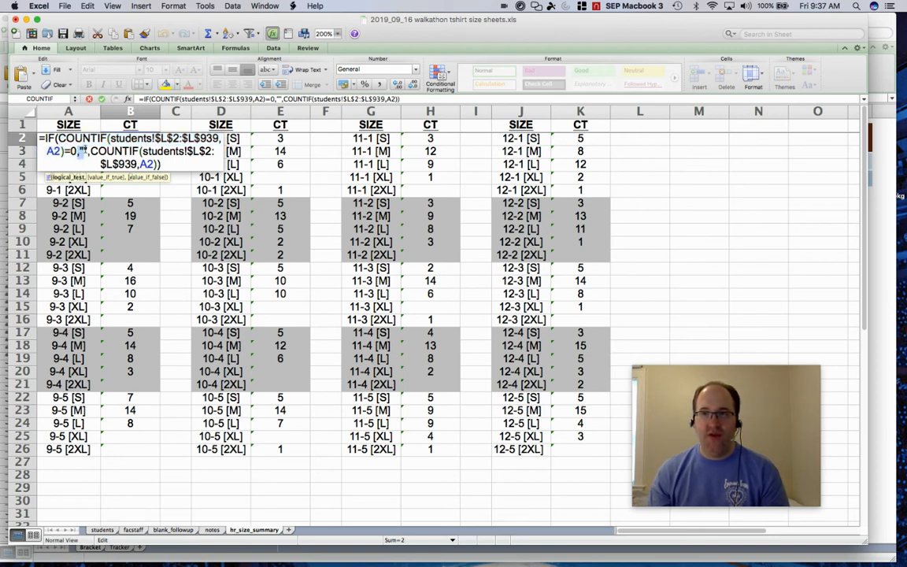
{"action": "left_click_drag", "start_coordinate": [85, 151], "coordinate": [149, 163]}
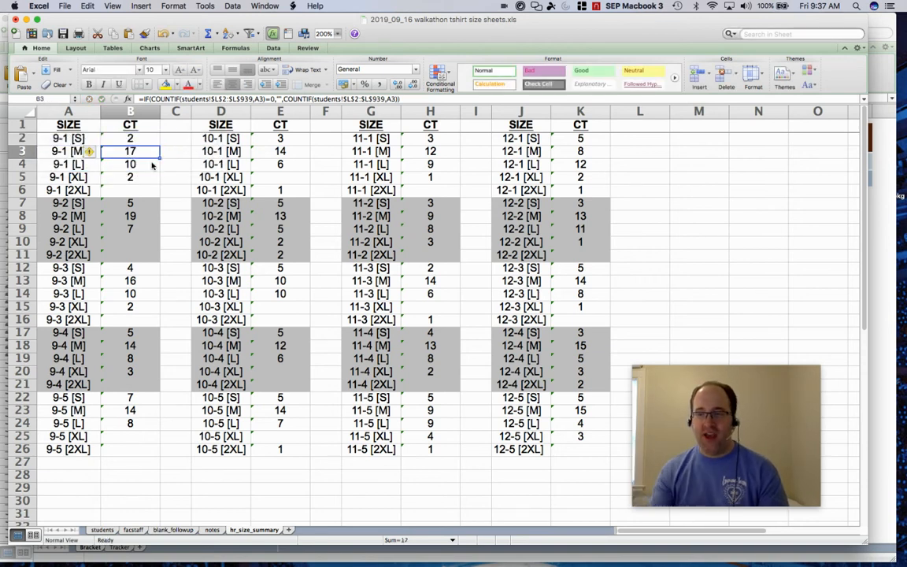
Go through the students sheet back to the notes sheet.
{"action": "left_click", "coordinate": [101, 530]}
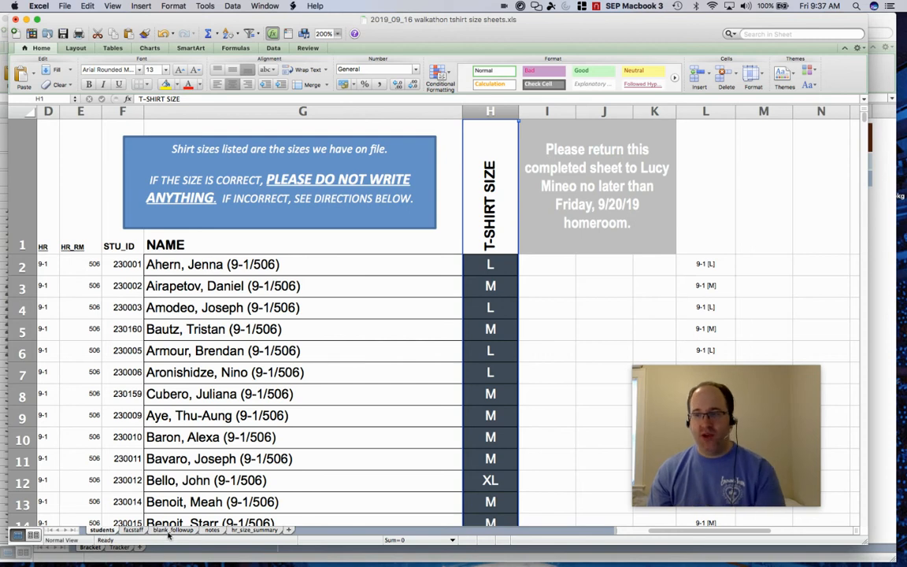
{"action": "left_click", "coordinate": [211, 530]}
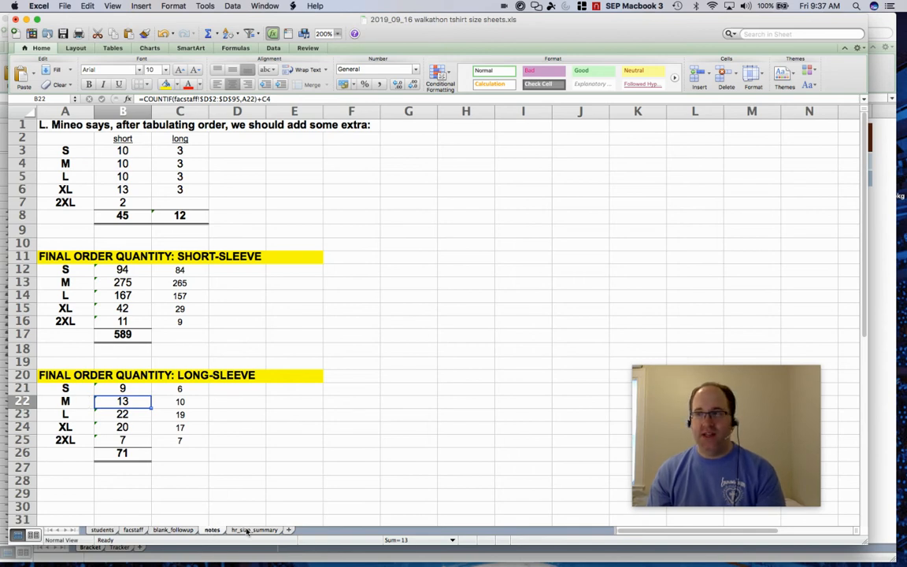
Show the hr_size_summary sheet, then switch to the 2017 NCAA men's bracket w-tracker4 workbook.
{"action": "left_click", "coordinate": [247, 530]}
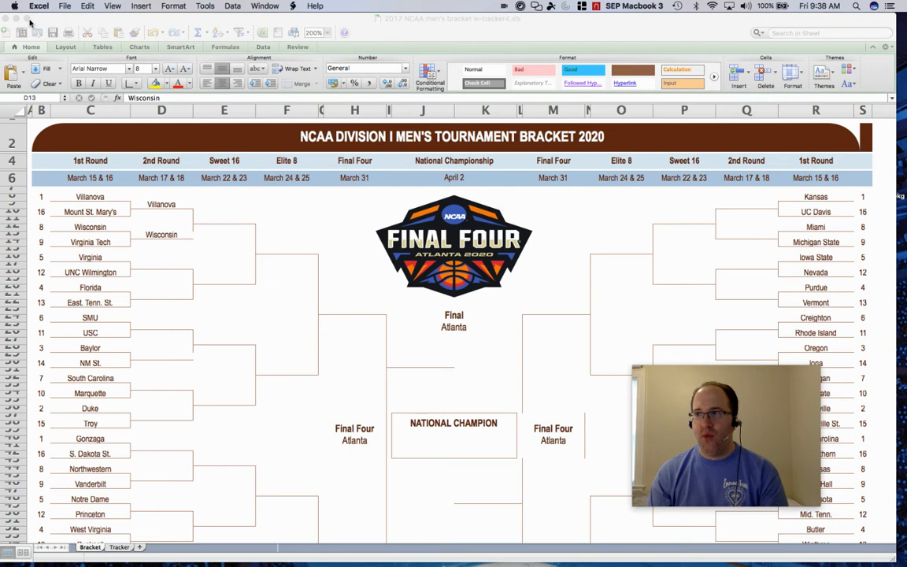
{"action": "left_click", "coordinate": [30, 22]}
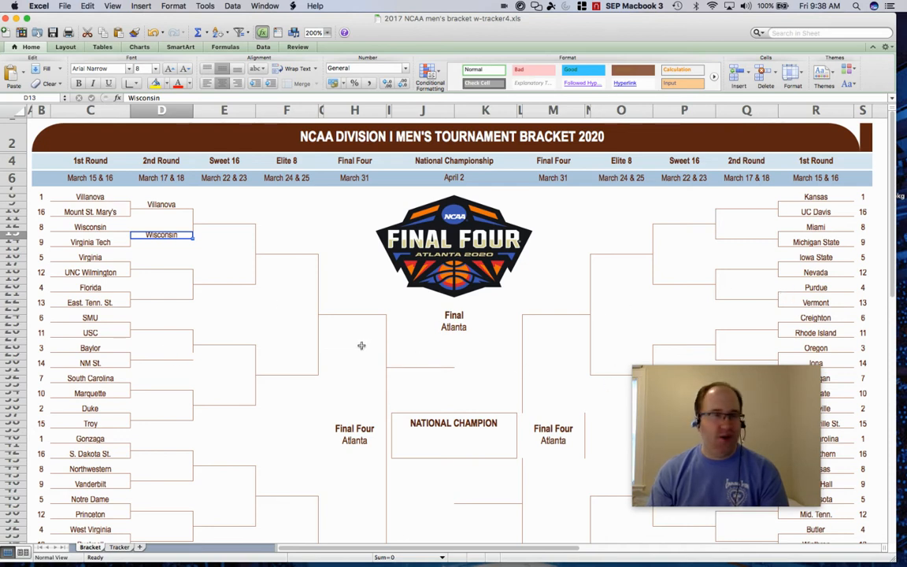
Paste Wisconsin into the 5-seed first-round slot and the second-round slot below it on the bracket.
{"action": "left_click", "coordinate": [92, 258]}
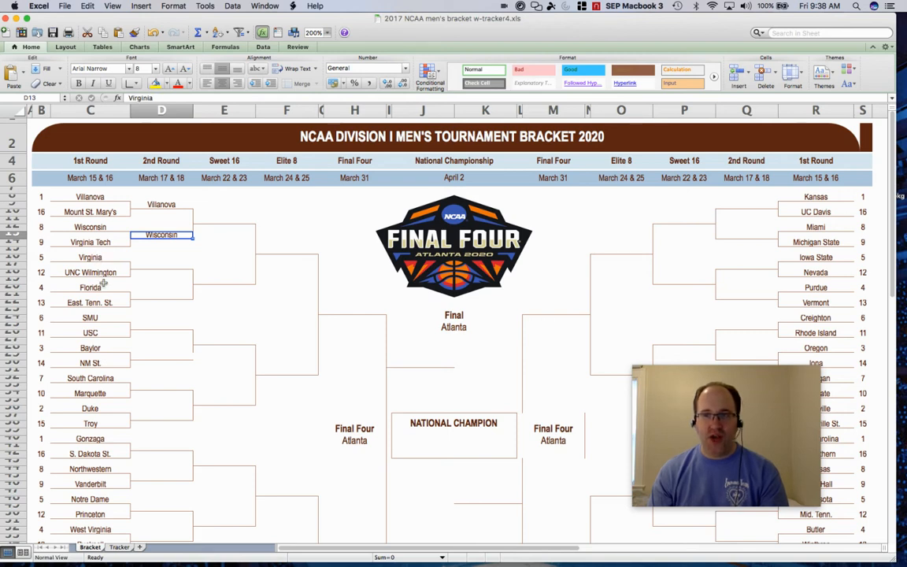
{"action": "key", "text": "super+c"}
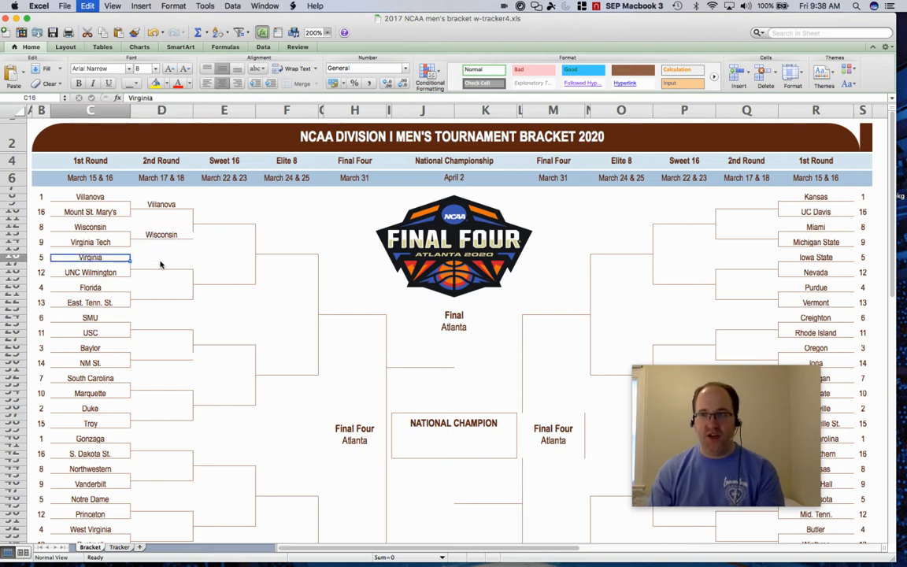
{"action": "key", "text": "super+v"}
{"action": "left_click", "coordinate": [164, 268]}
{"action": "key", "text": "super+v"}
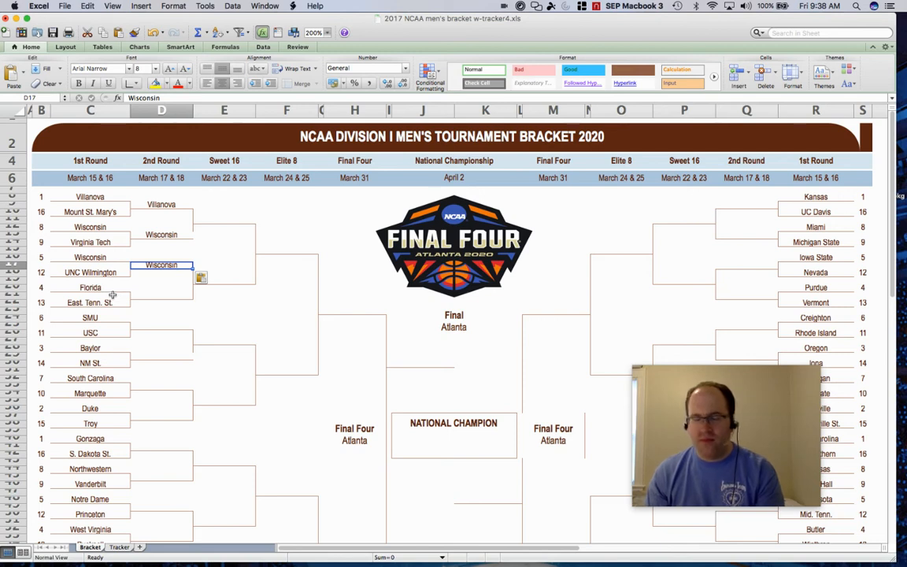
Copy East Tenn. St. into the second-round winner slot for the Florida matchup.
{"action": "left_click", "coordinate": [156, 302]}
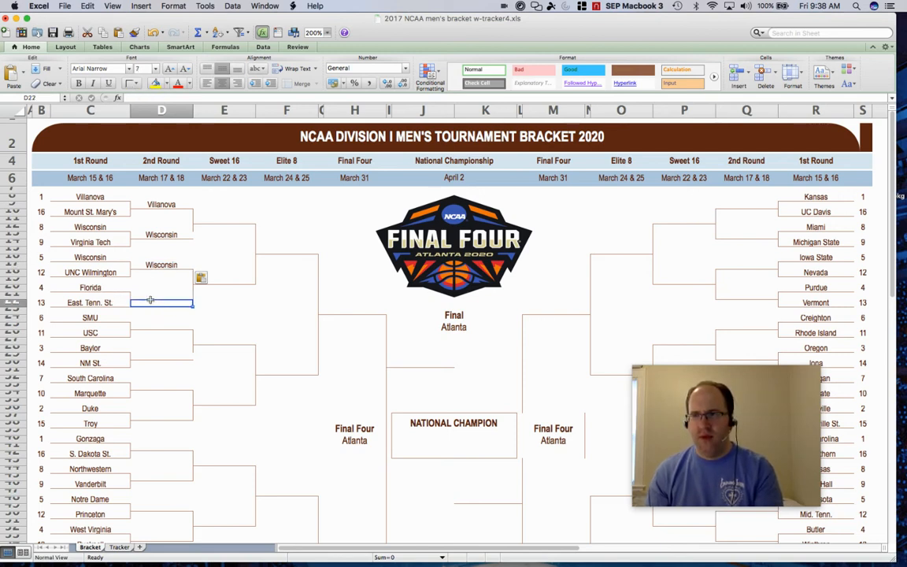
{"action": "left_click", "coordinate": [98, 306]}
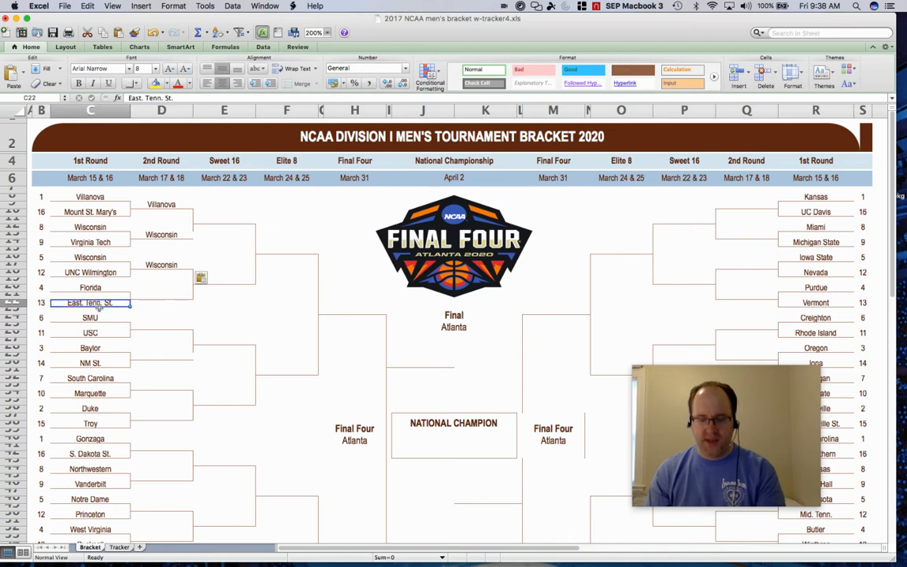
{"action": "key", "text": "super+c"}
{"action": "left_click", "coordinate": [142, 295]}
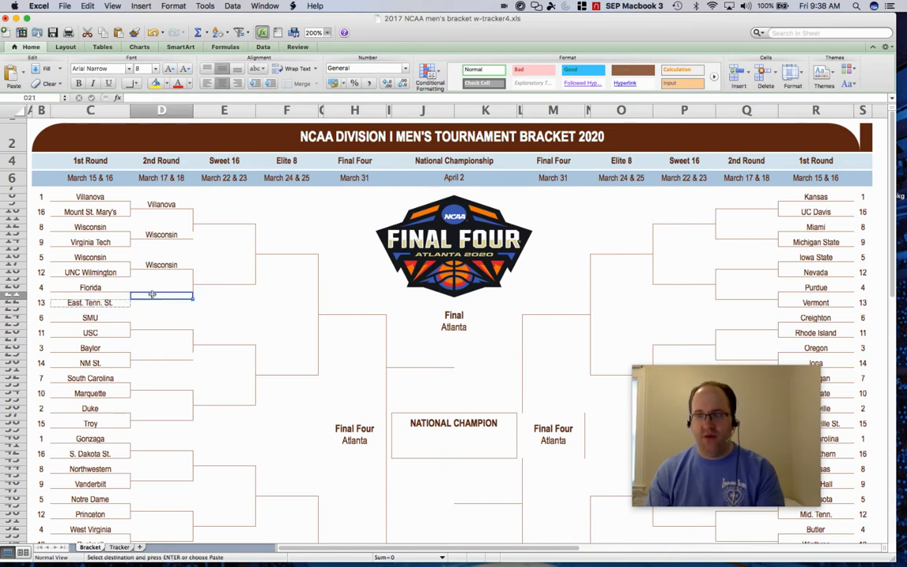
{"action": "key", "text": "super+v"}
{"action": "left_click", "coordinate": [162, 318]}
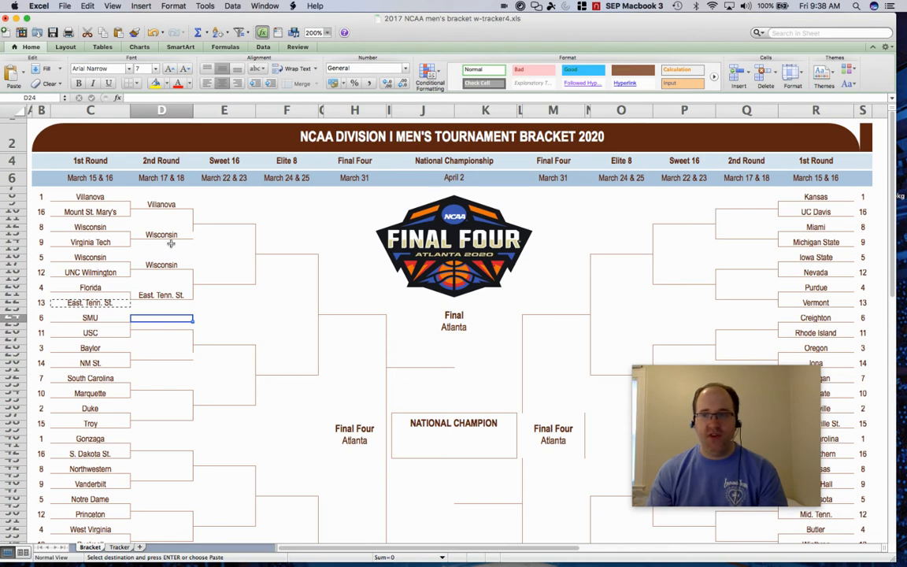
Open the Tracker sheet and inspect the CONCATENATE formula that builds the first match-up in C4.
{"action": "left_click", "coordinate": [120, 548]}
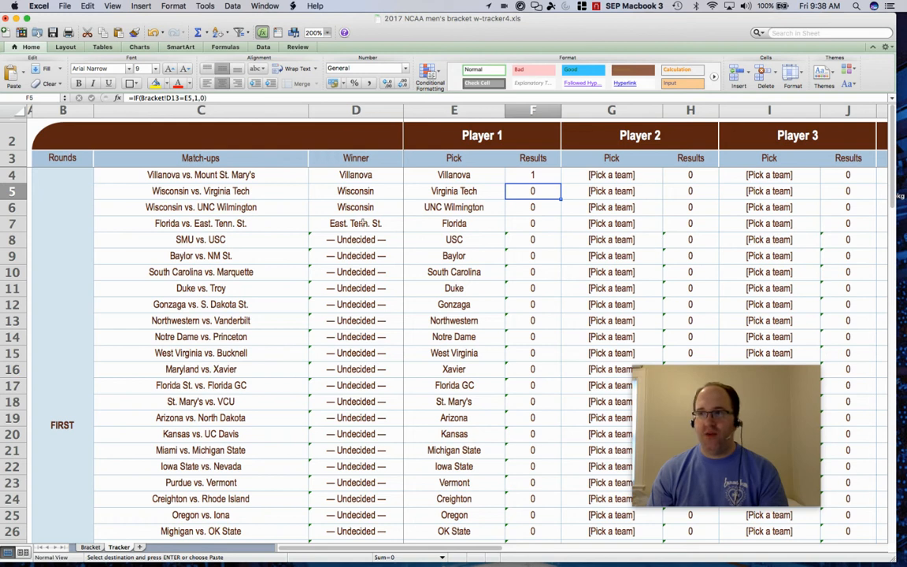
{"action": "left_click", "coordinate": [207, 178]}
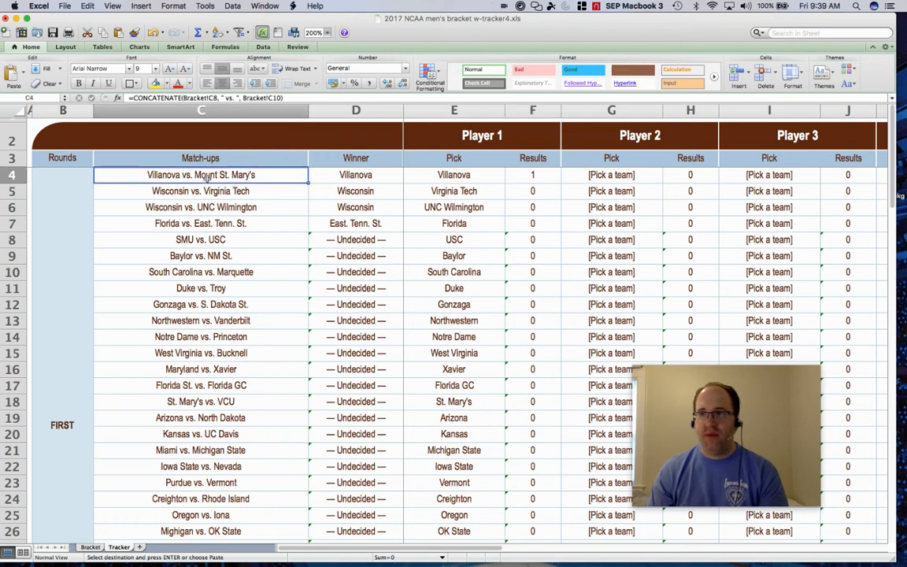
{"action": "double_click", "coordinate": [203, 178]}
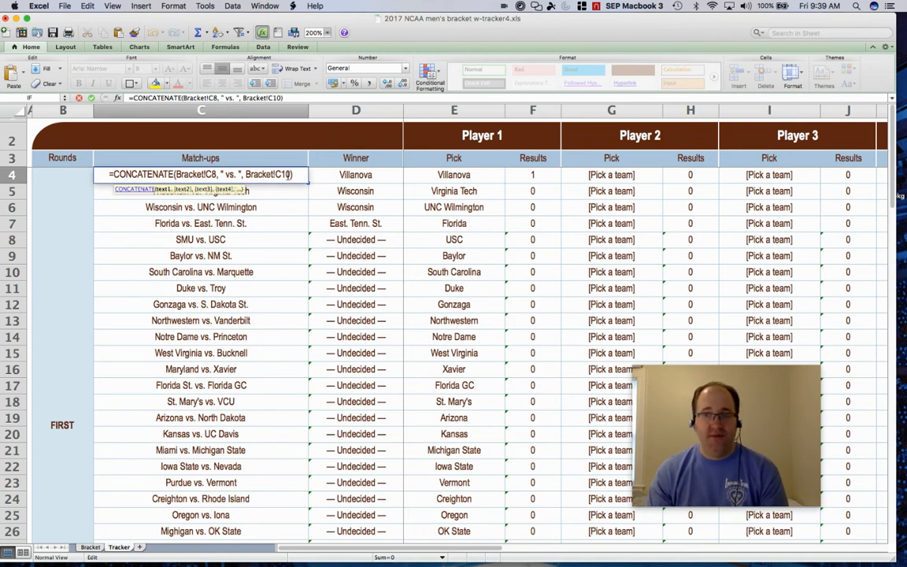
{"action": "key", "text": "Escape"}
{"action": "key", "text": "Return"}
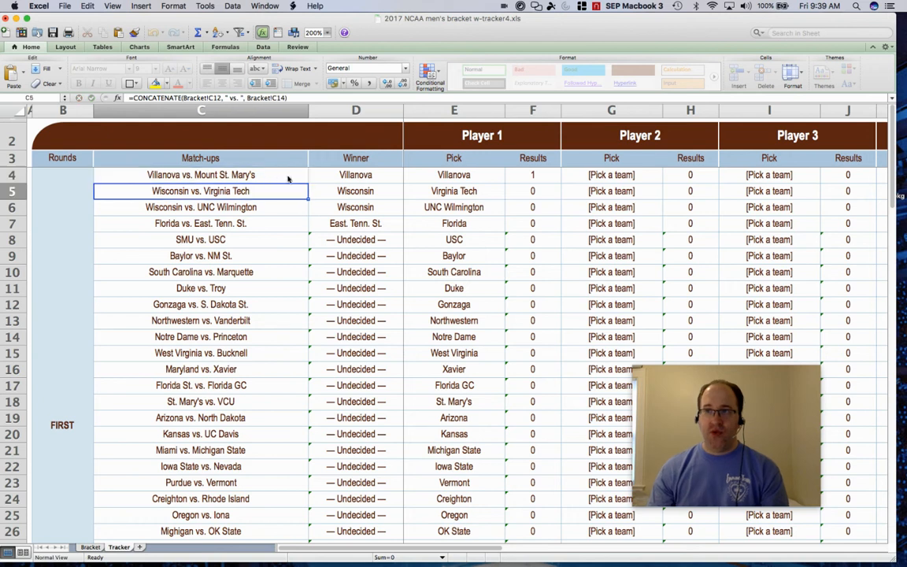
Rename the 16-seed team opposite Villanova to Brooklyn on the Bracket sheet.
{"action": "left_click", "coordinate": [91, 548]}
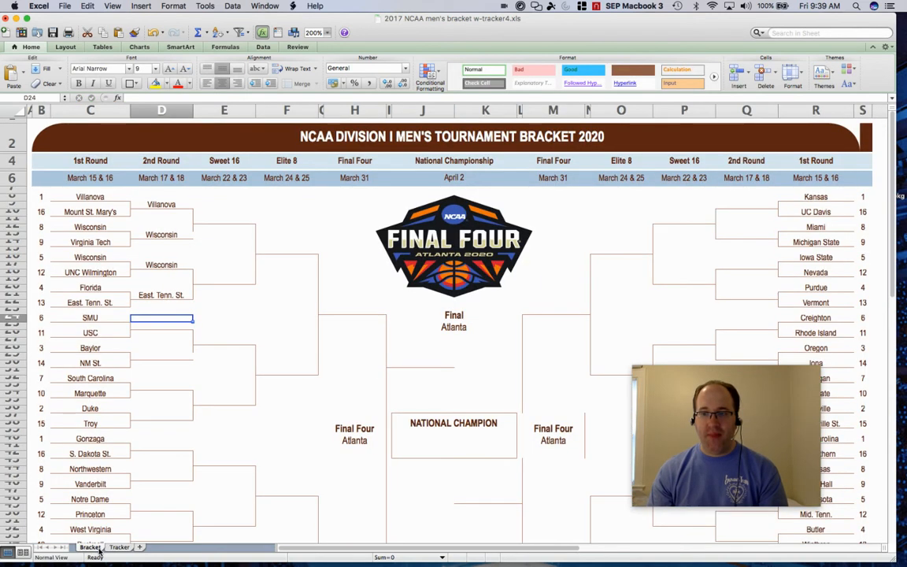
{"action": "left_click", "coordinate": [92, 212]}
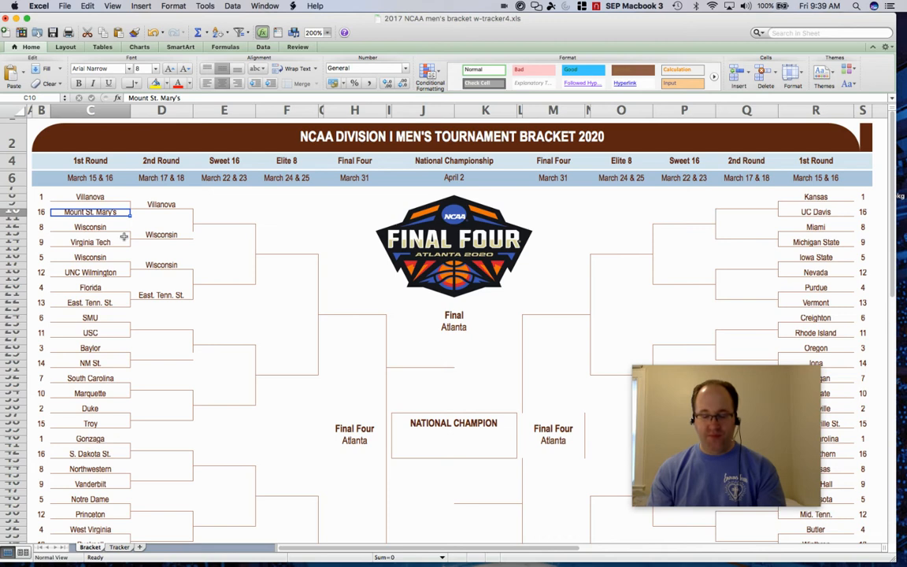
{"action": "type", "text": "Brooklyn"}
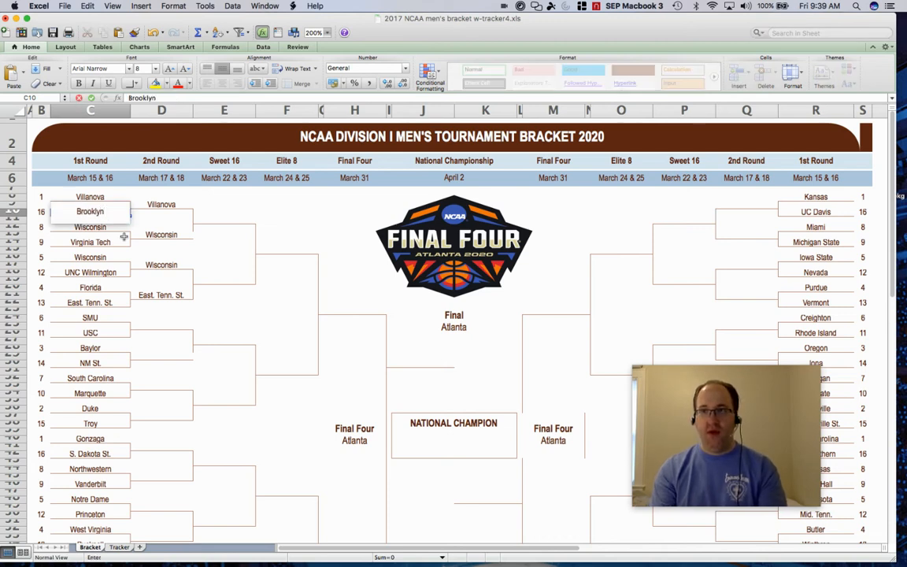
{"action": "key", "text": "Return"}
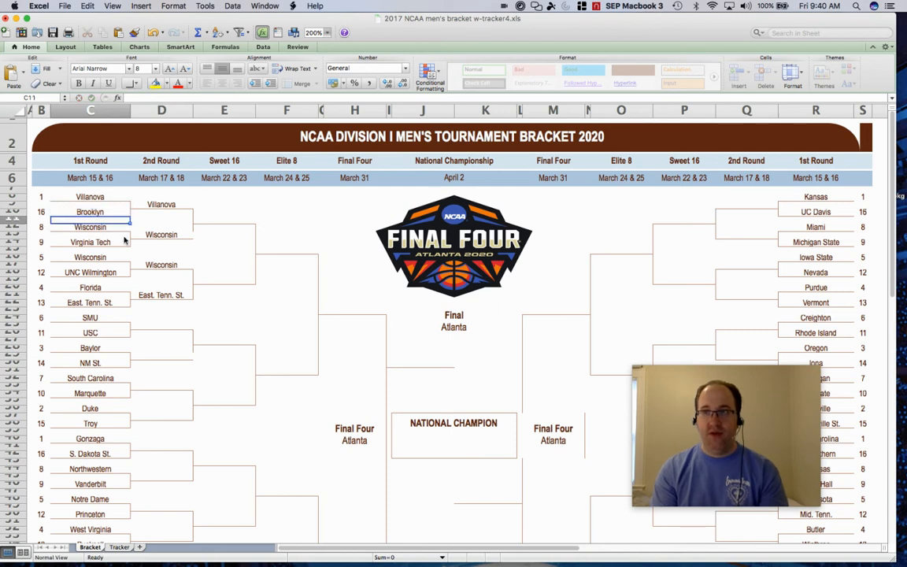
Return to the Tracker sheet and examine the C4 match-up and the IF formula for the winner in D4.
{"action": "left_click", "coordinate": [119, 546]}
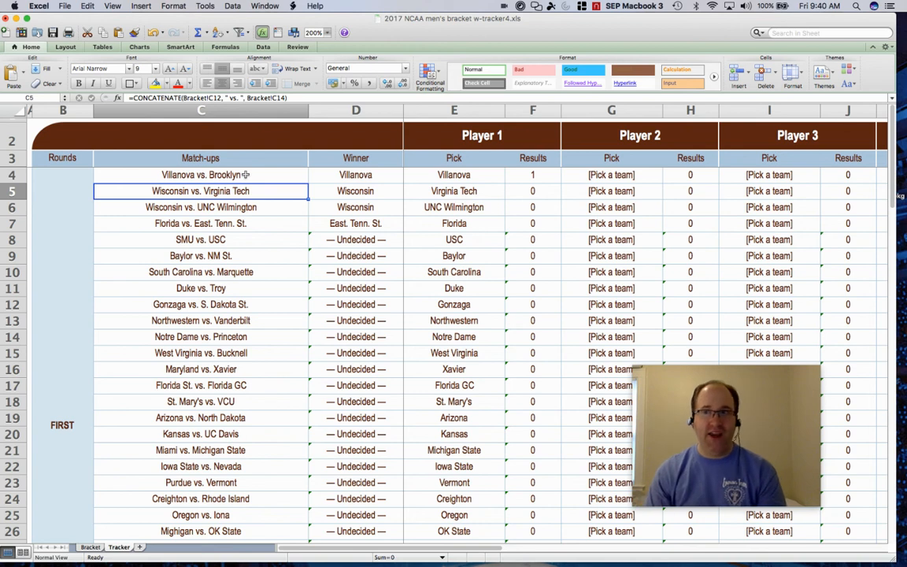
{"action": "left_click", "coordinate": [245, 175]}
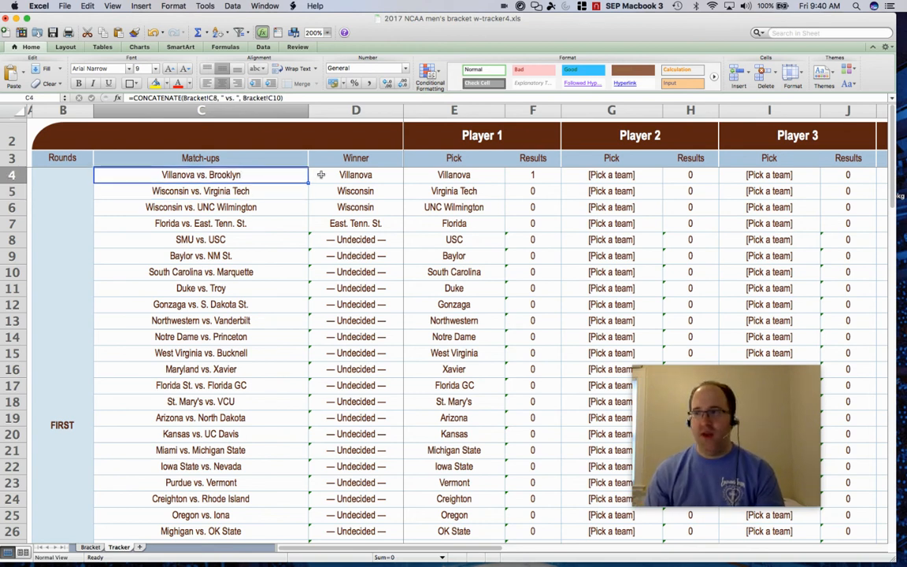
{"action": "left_click", "coordinate": [374, 174]}
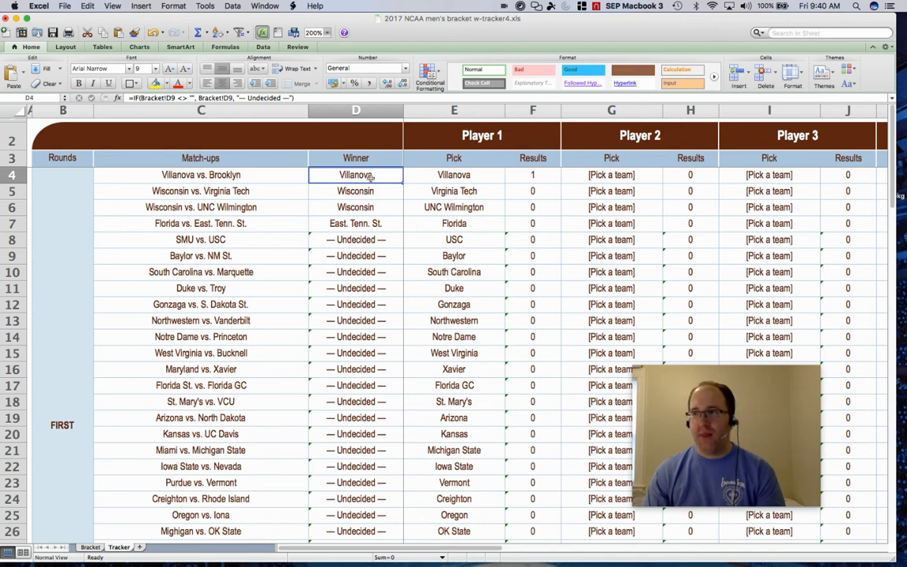
{"action": "double_click", "coordinate": [370, 176]}
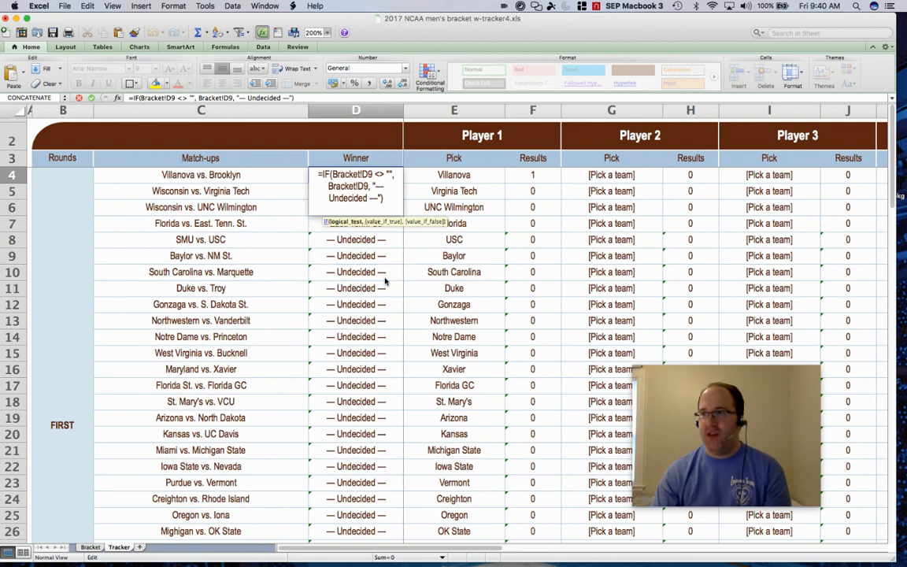
{"action": "key", "text": "Return"}
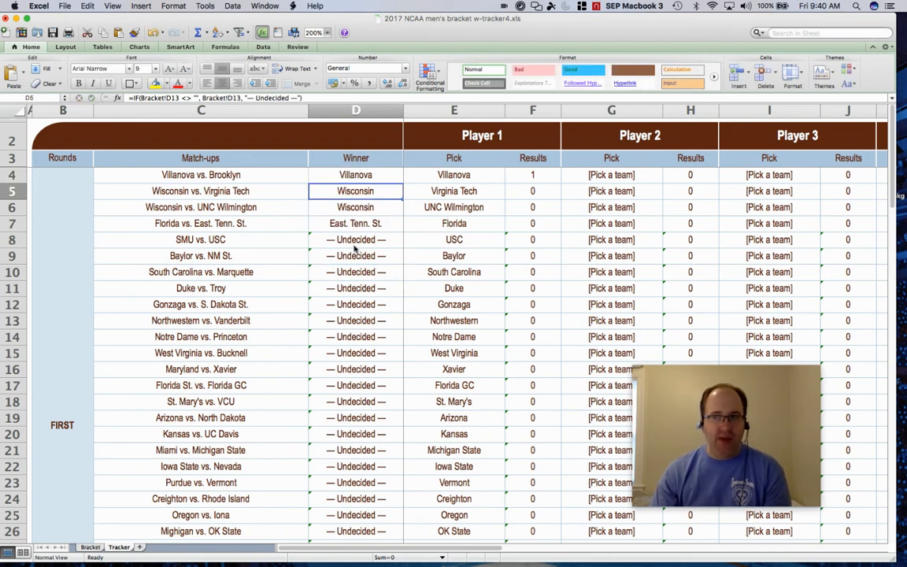
{"action": "double_click", "coordinate": [355, 175]}
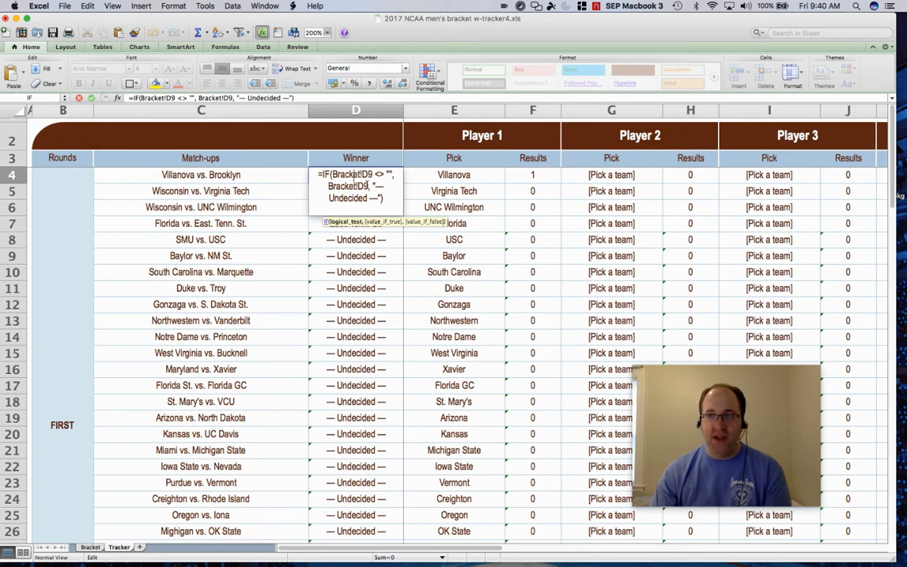
{"action": "key", "text": "Return"}
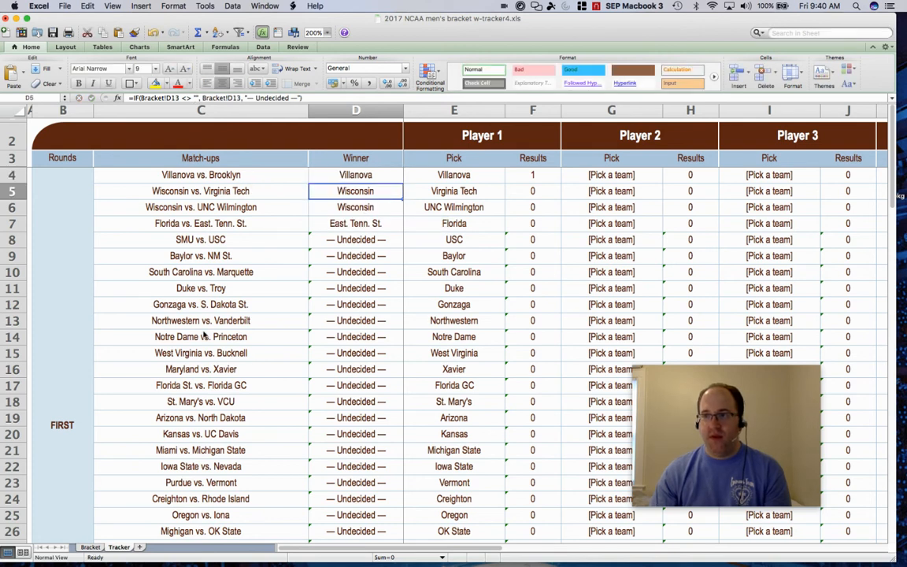
Check the second-round winner cell D13 on the Bracket, then inspect the IF formula in Tracker's D5 referencing it.
{"action": "left_click", "coordinate": [90, 547]}
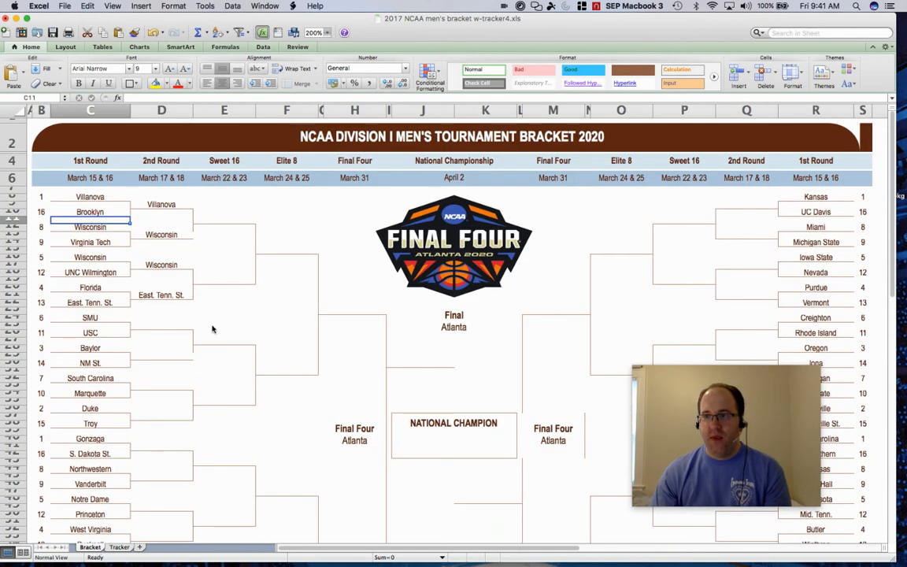
{"action": "left_click", "coordinate": [171, 234]}
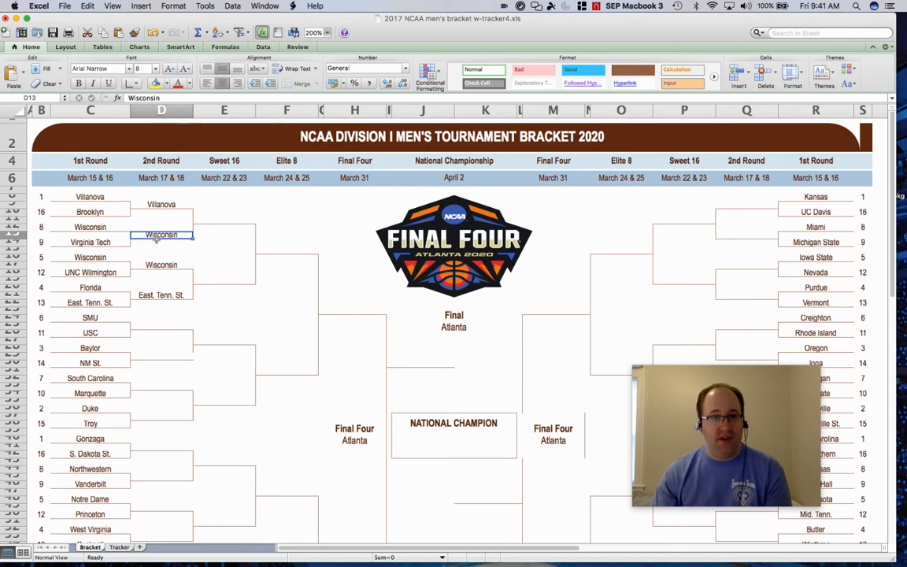
{"action": "left_click", "coordinate": [120, 547]}
{"action": "double_click", "coordinate": [378, 191]}
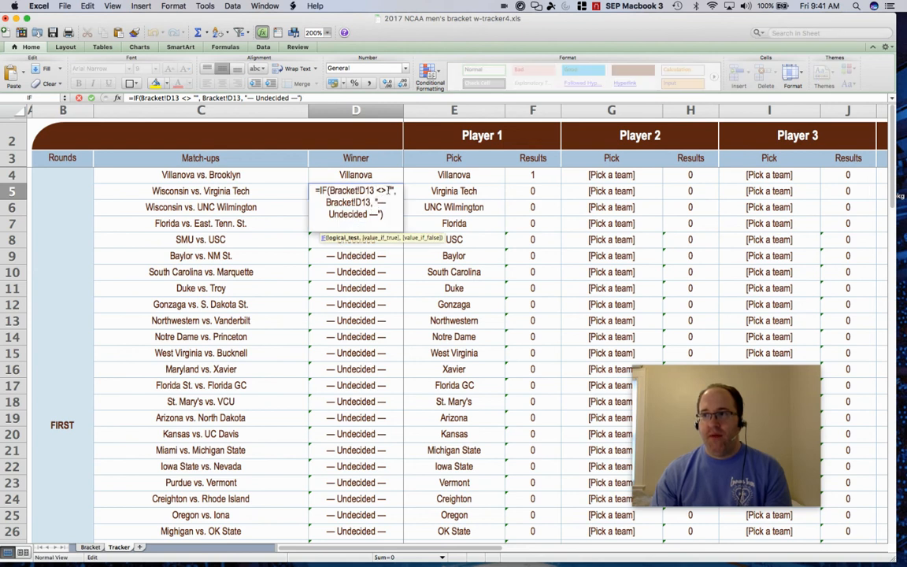
{"action": "left_click", "coordinate": [375, 190]}
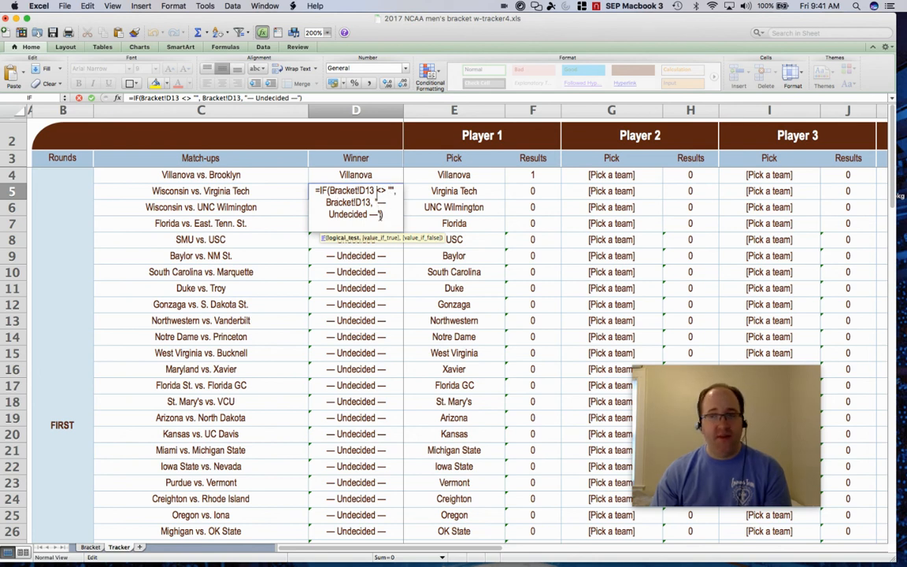
{"action": "left_click", "coordinate": [371, 259]}
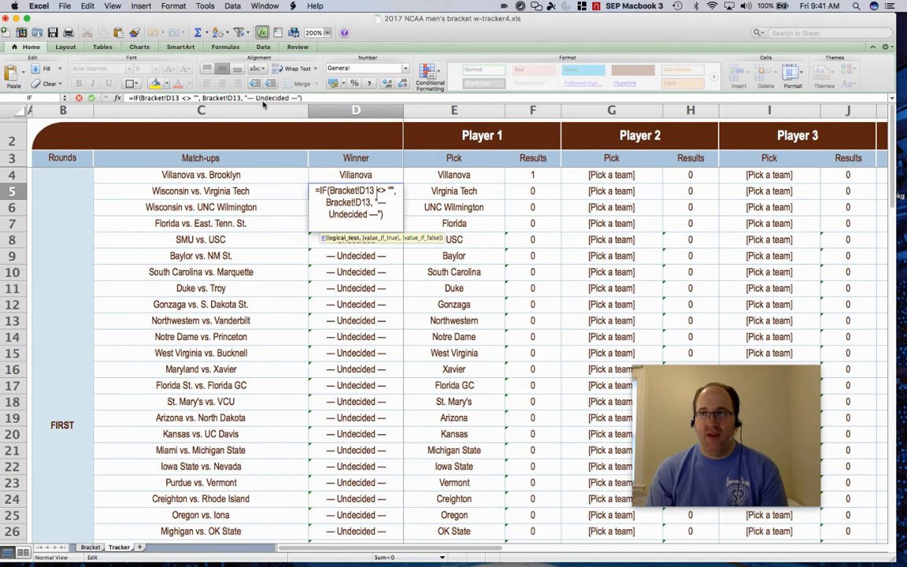
{"action": "key", "text": "Return"}
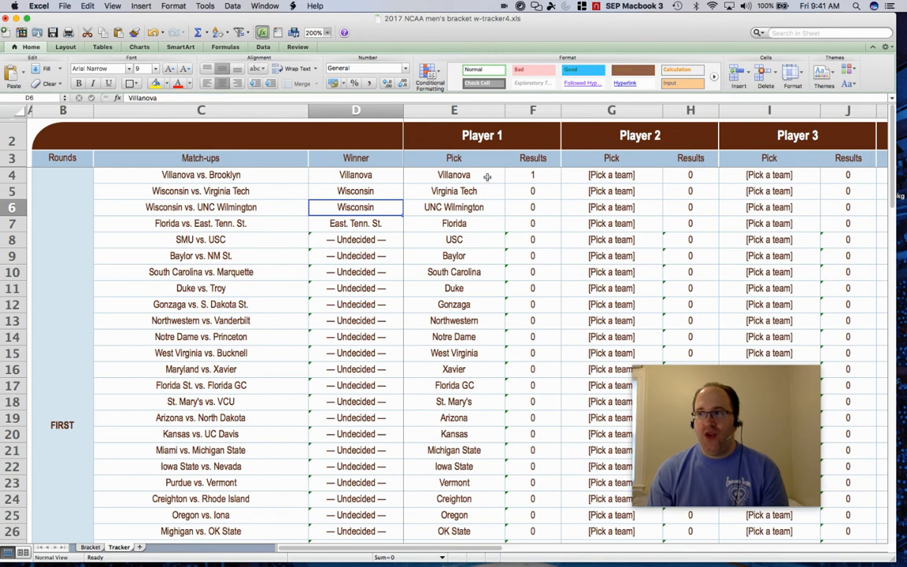
Inspect Player 1's pick in E4 and the IF scoring formula in F4, then scroll down to the First Round Totals.
{"action": "left_click", "coordinate": [473, 177]}
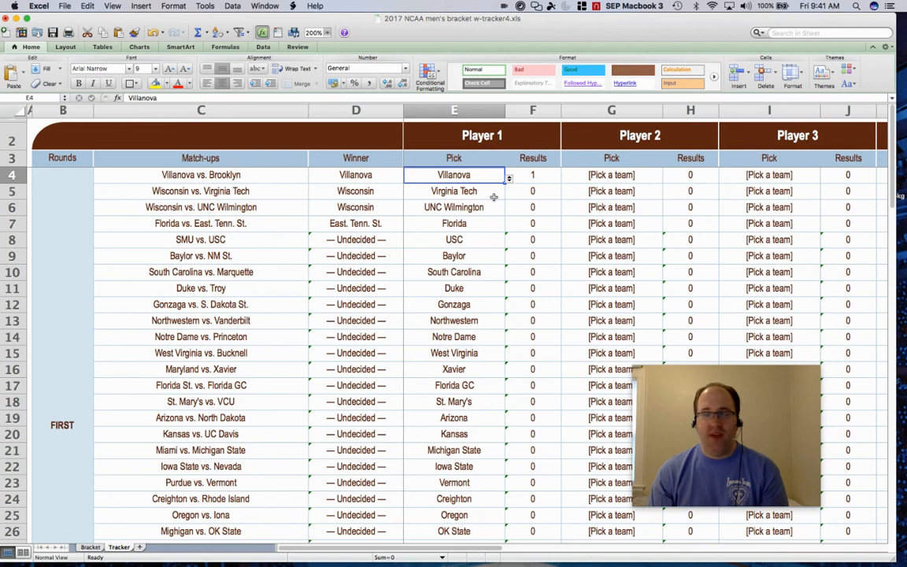
{"action": "left_click", "coordinate": [542, 177]}
{"action": "double_click", "coordinate": [541, 177]}
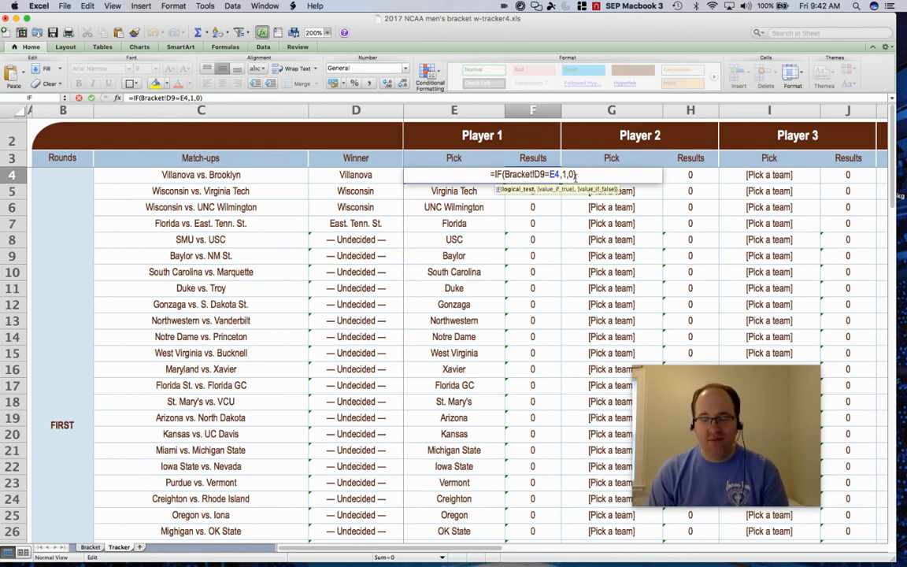
{"action": "key", "text": "Return"}
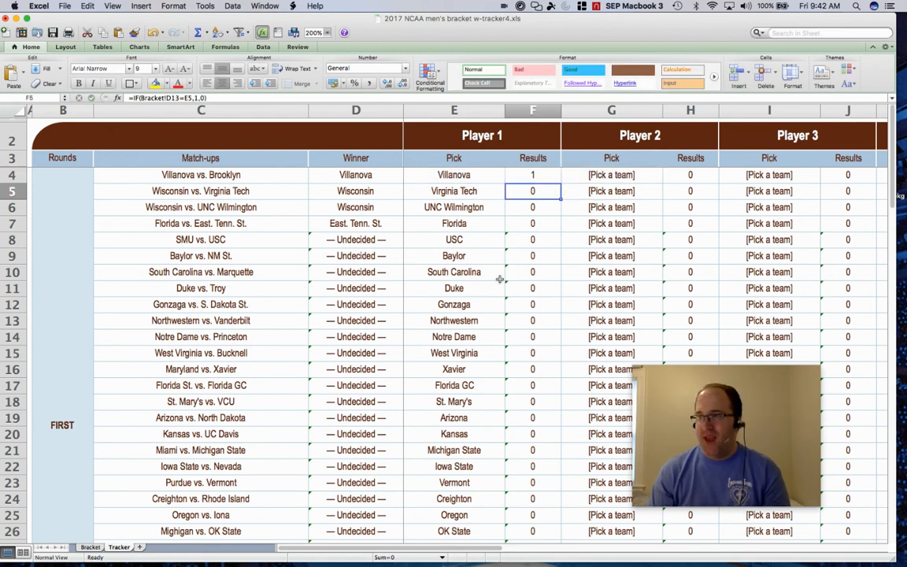
{"action": "scroll", "coordinate": [499, 279], "scroll_direction": "down", "scroll_amount": 1}
{"action": "scroll", "coordinate": [552, 268], "scroll_direction": "down", "scroll_amount": 6}
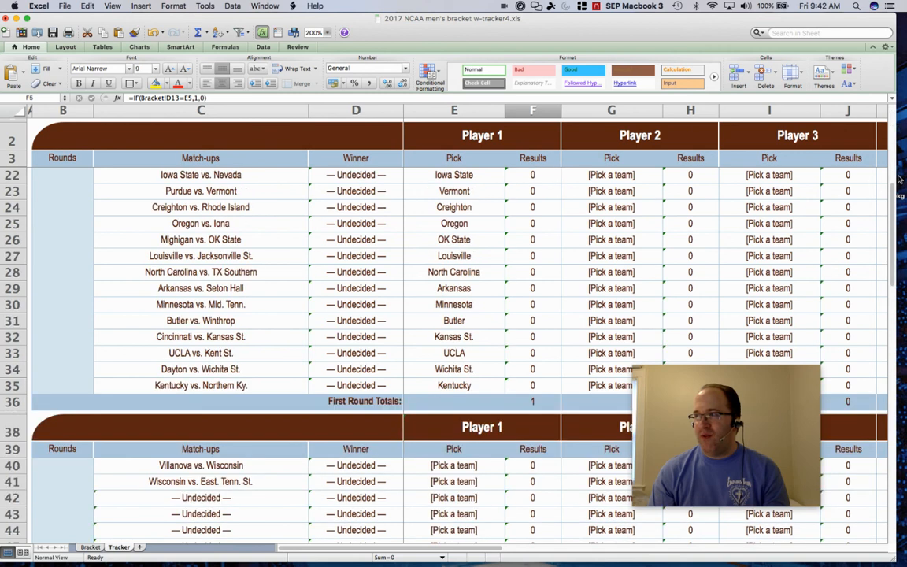
{"action": "scroll", "coordinate": [502, 262], "scroll_direction": "down", "scroll_amount": 2}
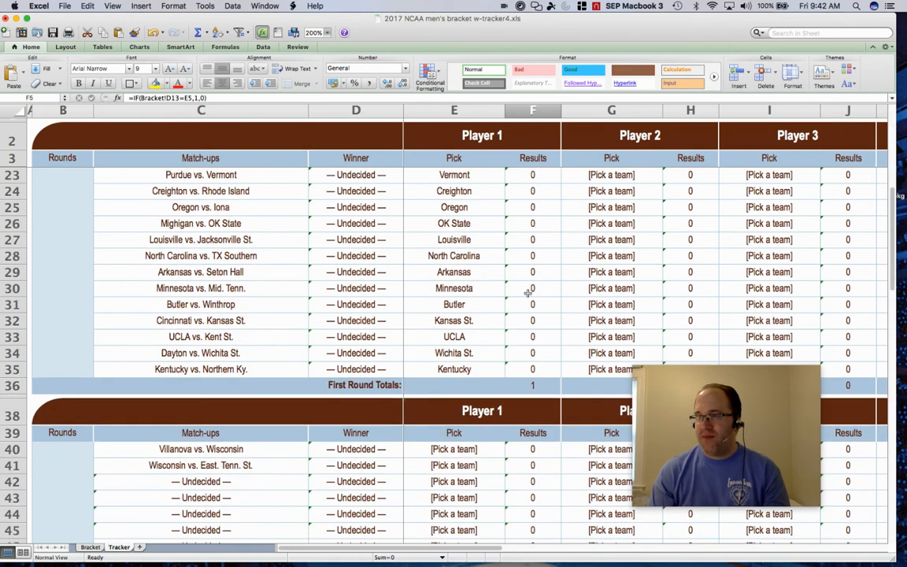
Scroll down to the Second Round Totals and inspect the SUM formula in F56 covering F40:F55.
{"action": "scroll", "coordinate": [538, 346], "scroll_direction": "down", "scroll_amount": 6}
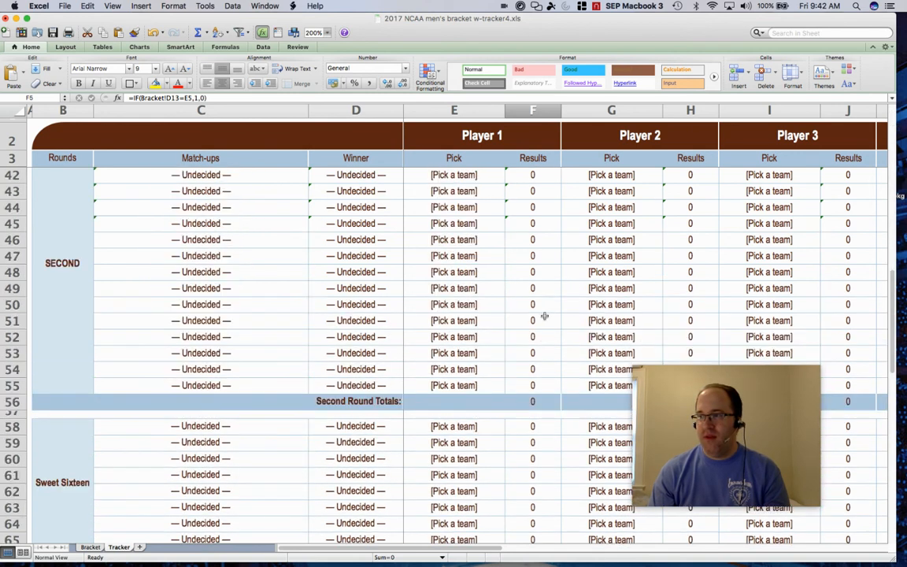
{"action": "left_click", "coordinate": [535, 402]}
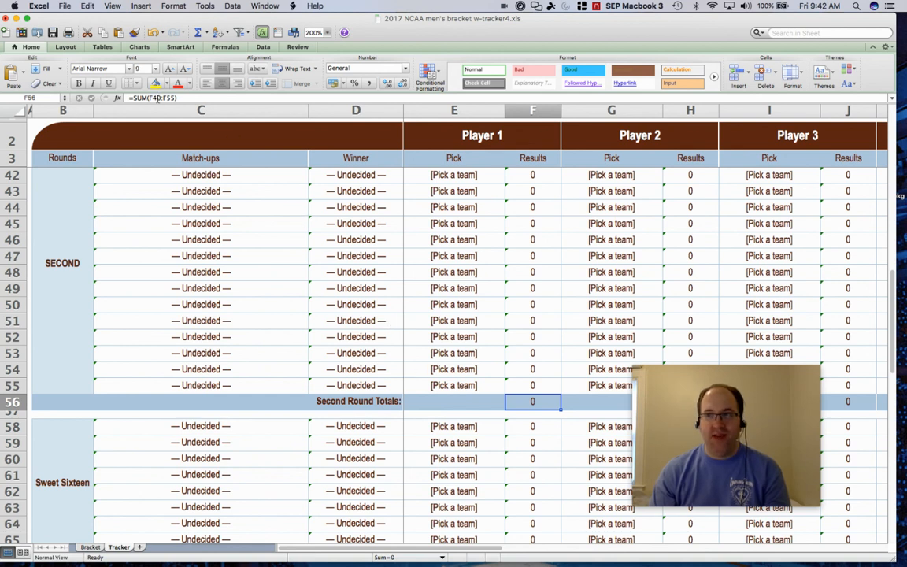
{"action": "double_click", "coordinate": [520, 402]}
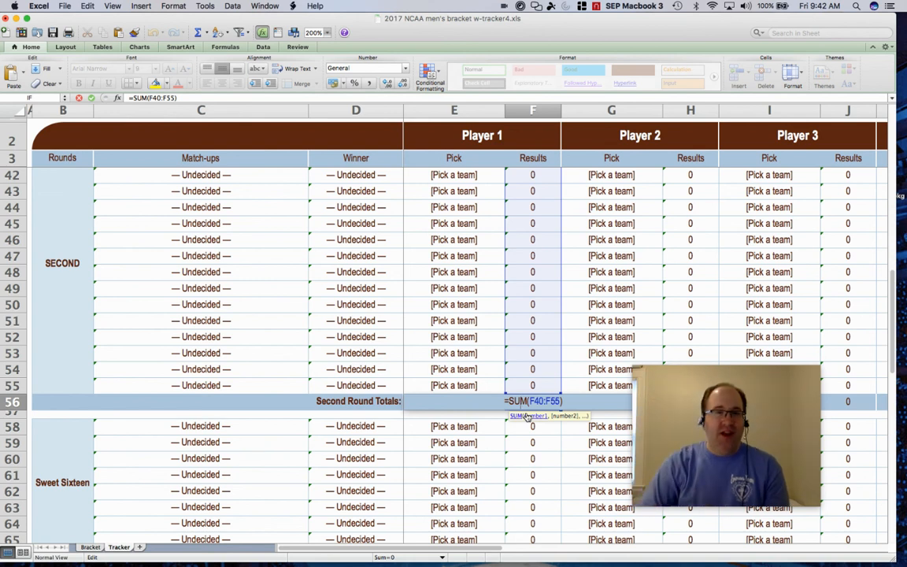
{"action": "key", "text": "Return"}
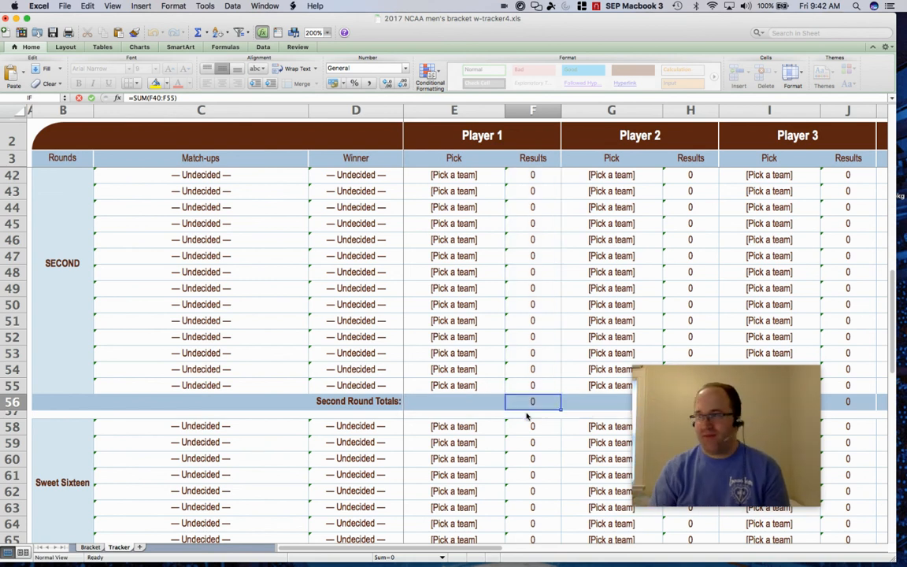
Inspect the Grand Totals SUM formula in F81 adding all round totals, then return to the Bracket sheet.
{"action": "left_click_drag", "start_coordinate": [893, 304], "coordinate": [892, 379]}
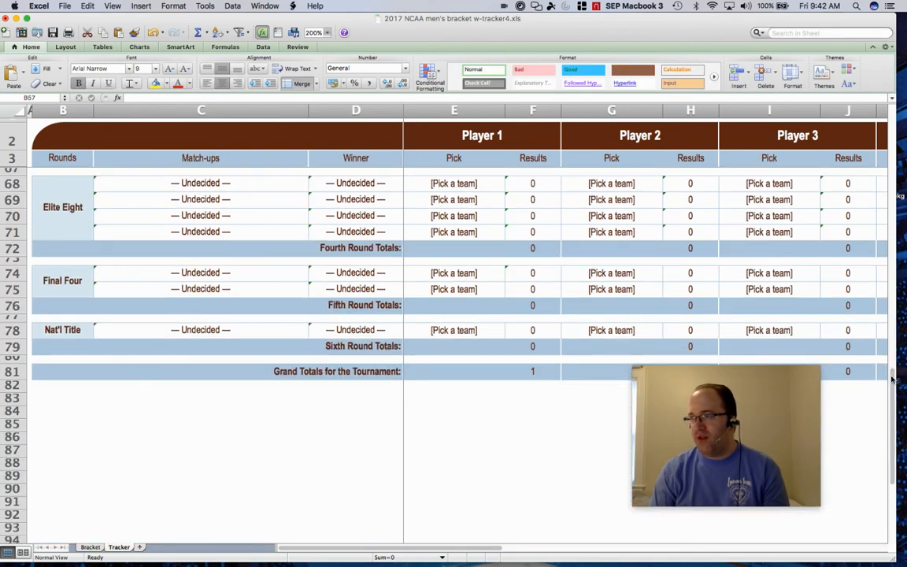
{"action": "left_click", "coordinate": [532, 347]}
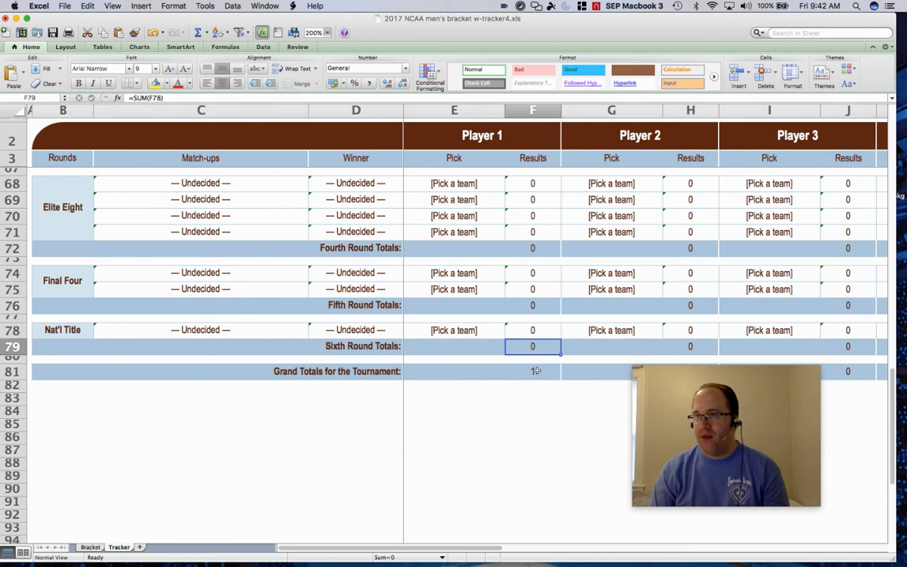
{"action": "left_click", "coordinate": [537, 372]}
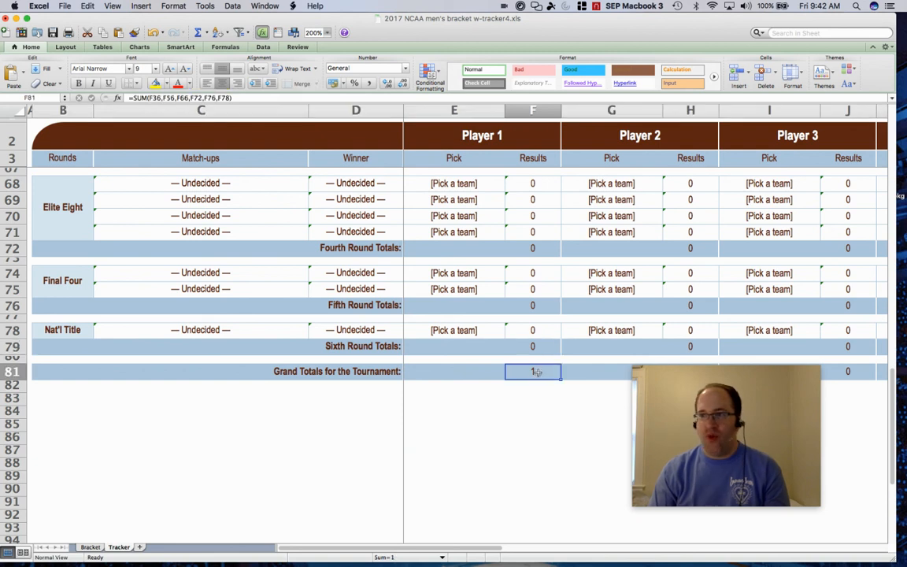
{"action": "double_click", "coordinate": [536, 372]}
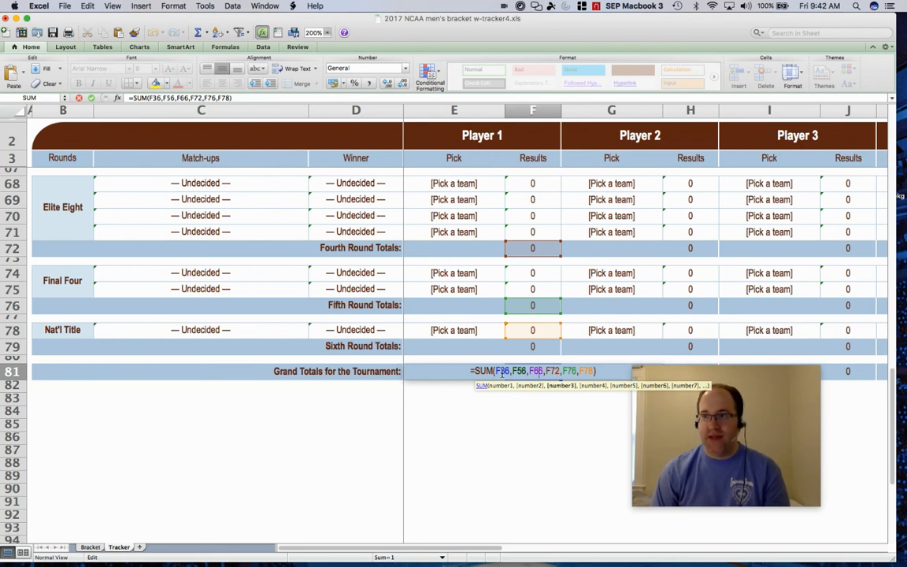
{"action": "key", "text": "Return"}
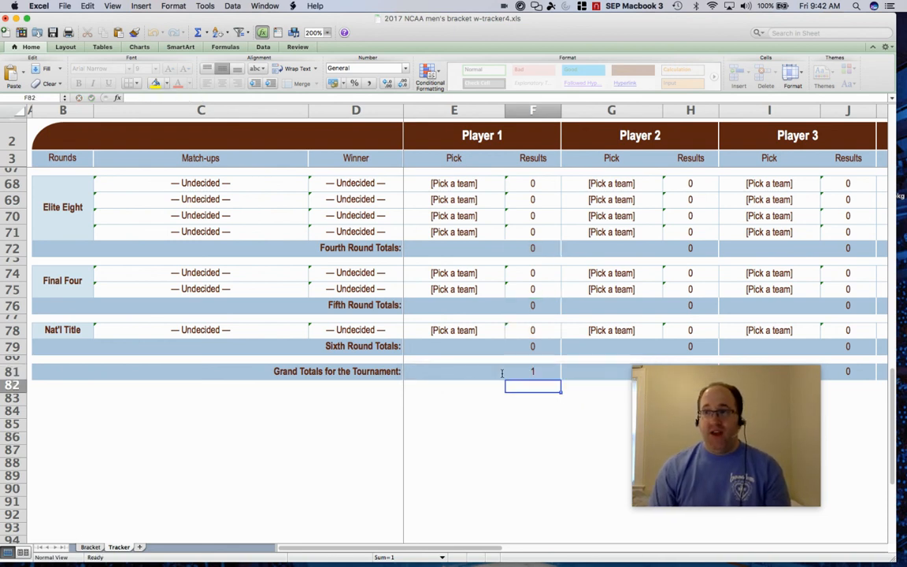
{"action": "scroll", "coordinate": [278, 412], "scroll_direction": "up", "scroll_amount": 15}
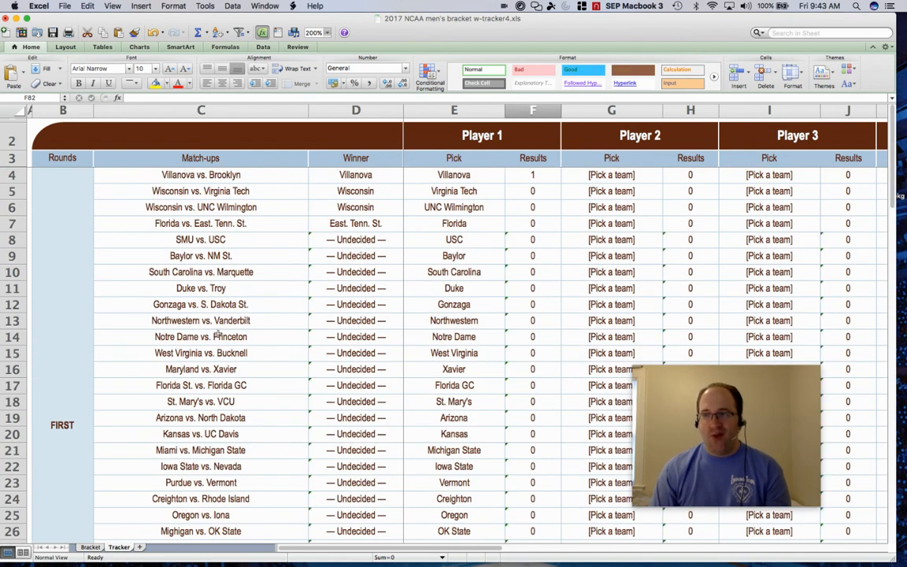
{"action": "left_click", "coordinate": [91, 547]}
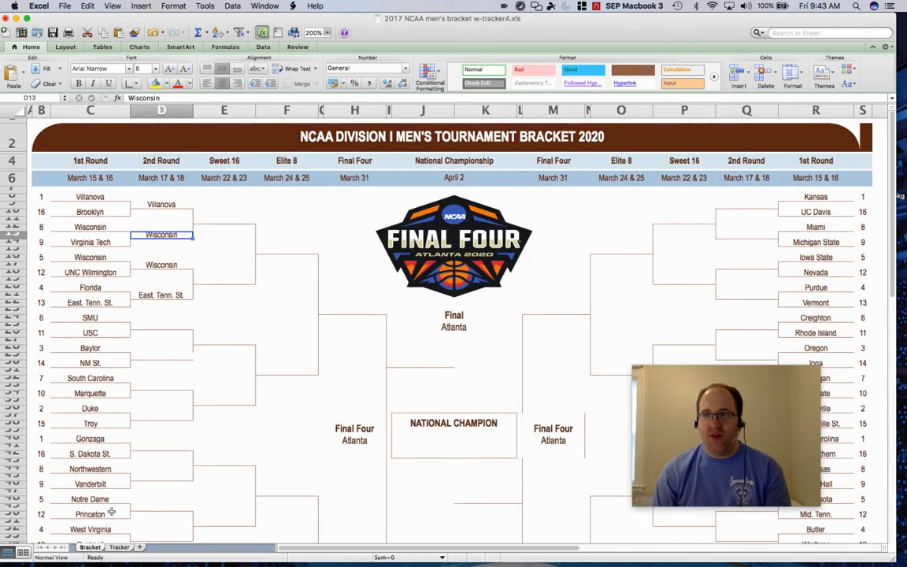